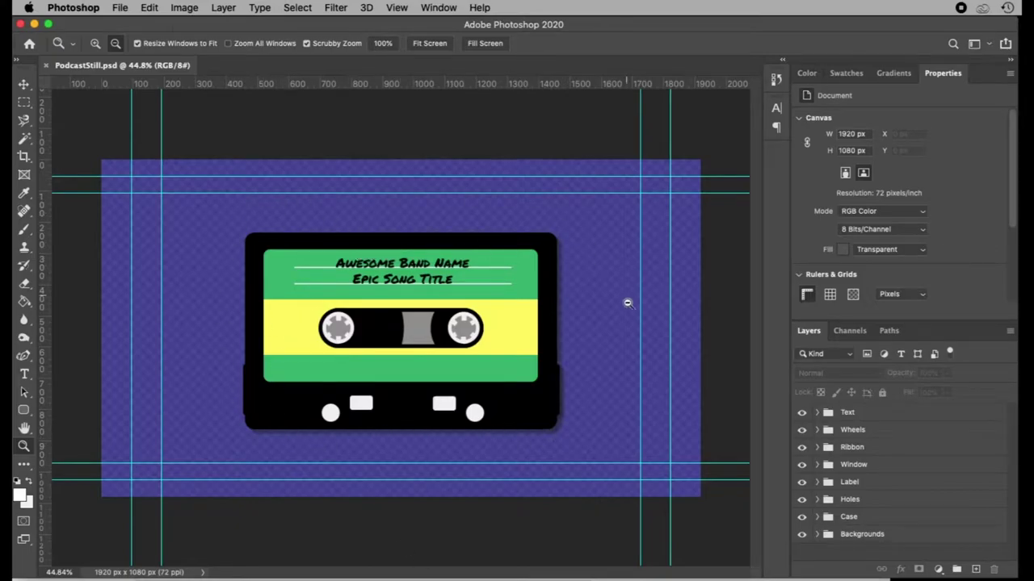
Check the Film & Video HDTV 1080p preset (1920×1080), then close without creating a document.
click(120, 8)
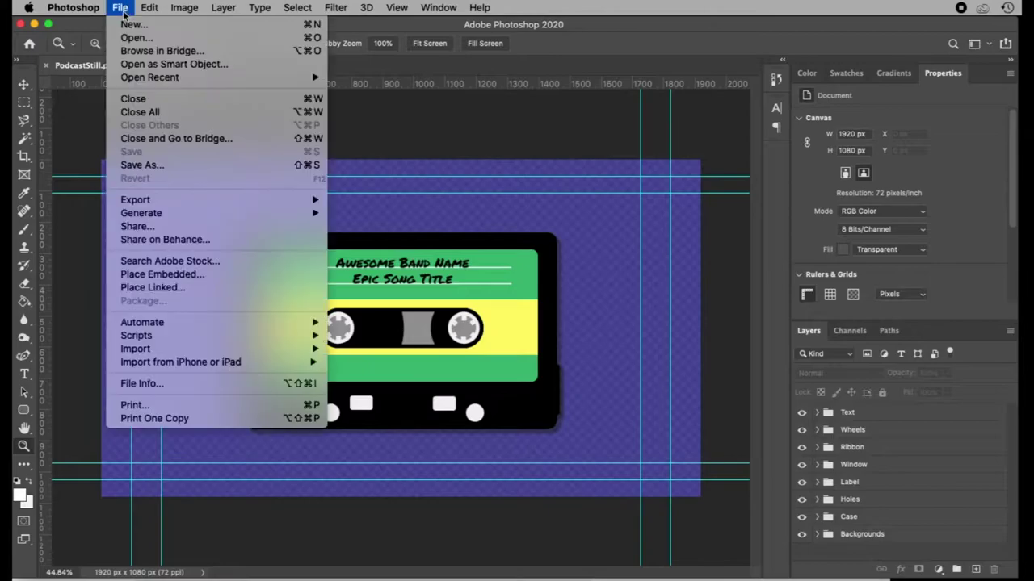
click(183, 28)
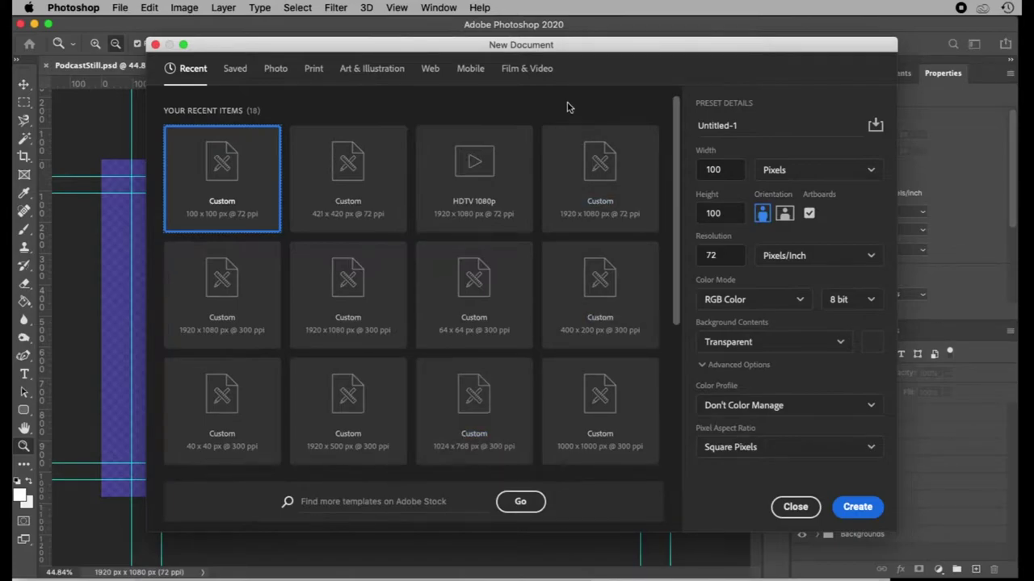
click(538, 72)
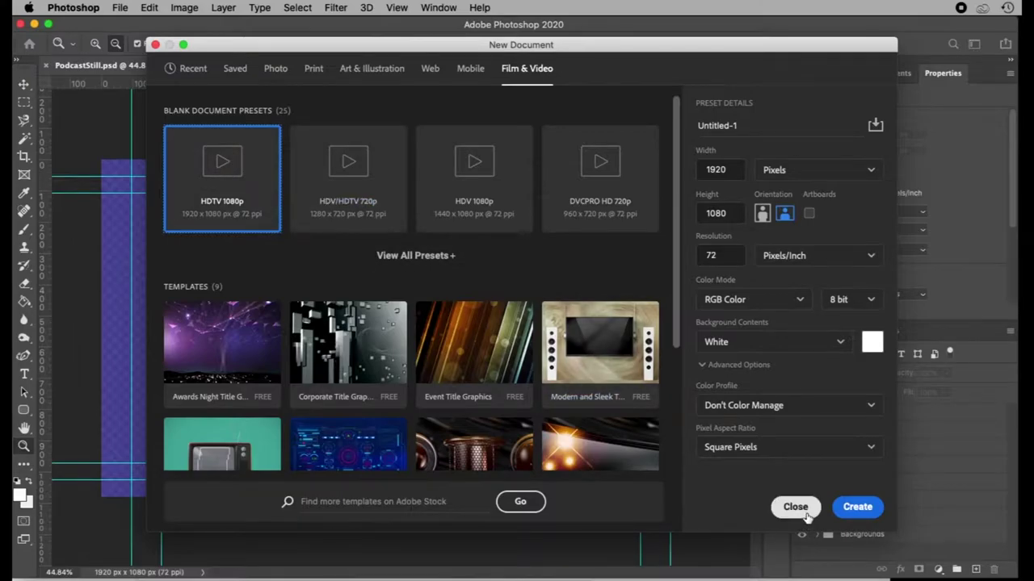
click(795, 507)
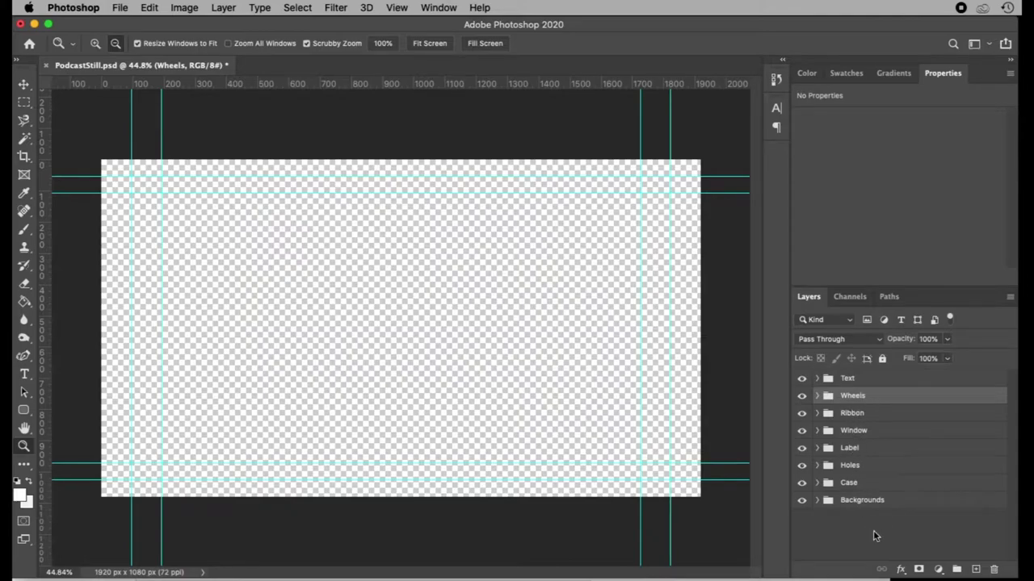
Turn on the white and blue Backgrounds layers so the canvas shows a purple fill.
click(818, 501)
click(802, 540)
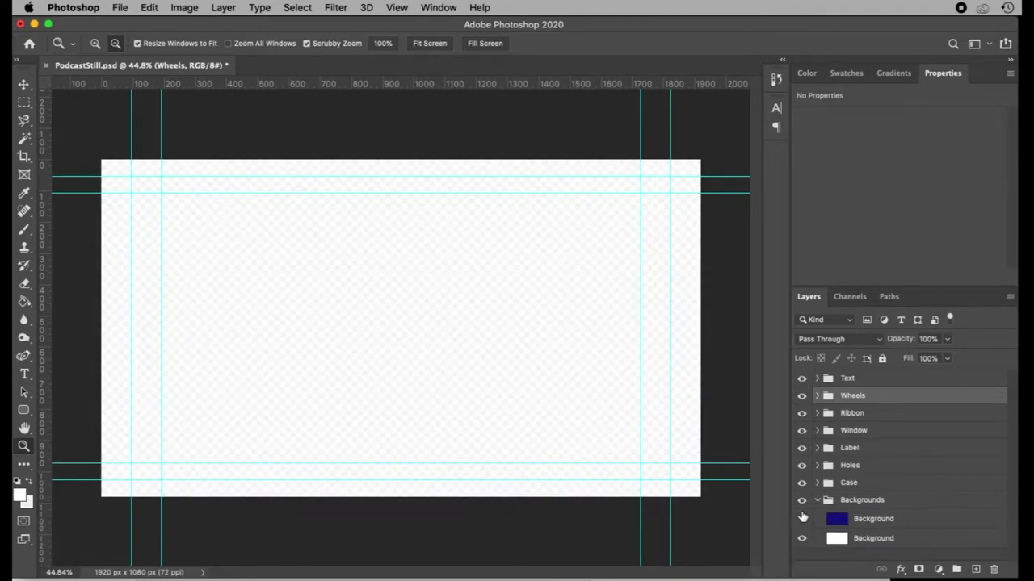
click(802, 518)
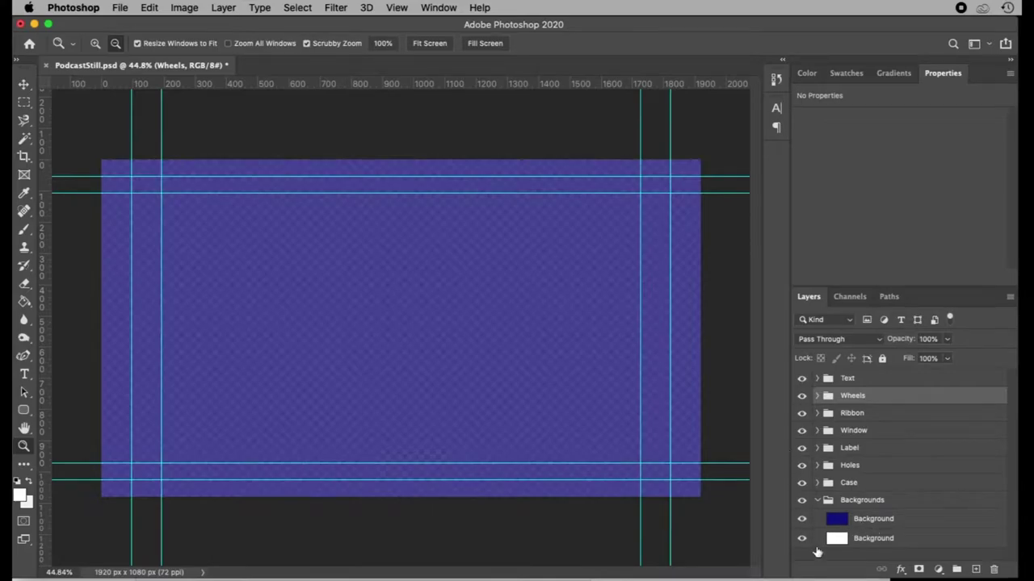
click(904, 517)
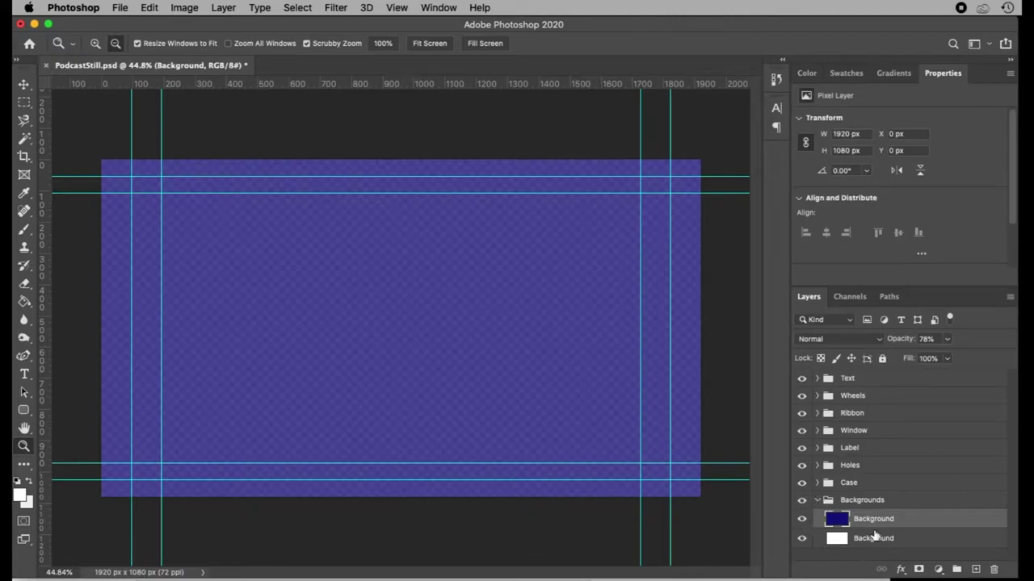
click(817, 501)
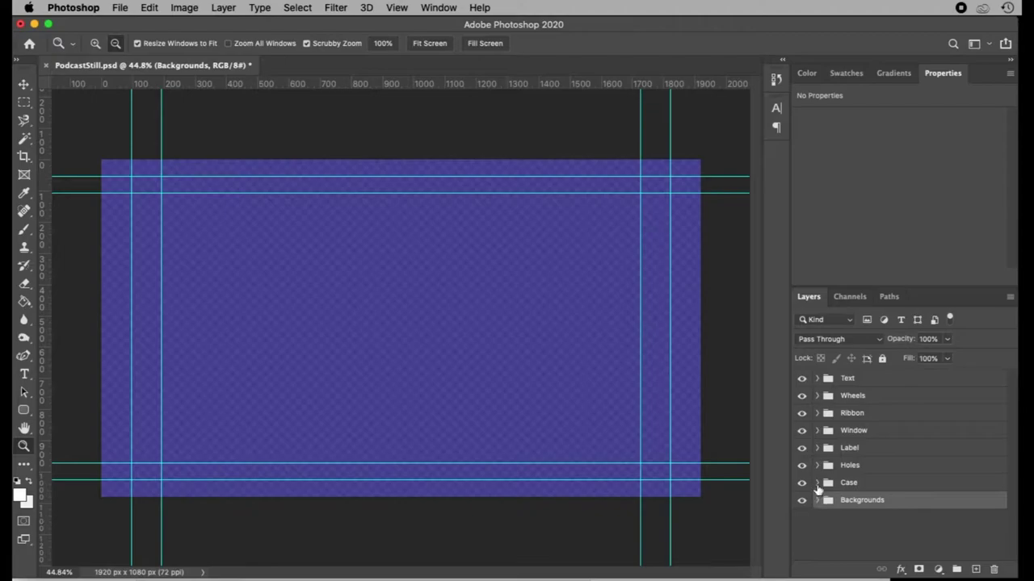
Expand the Case group to list its fin and casing layers, then switch to the 'cassette dimensions' search.
click(817, 483)
scroll(911, 466, down, 3)
scroll(910, 466, down, 1)
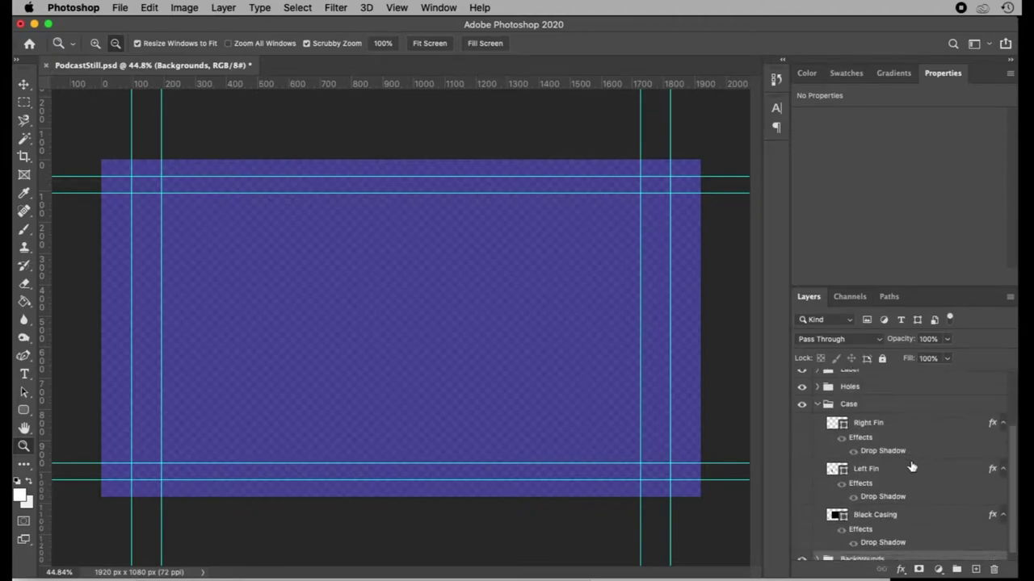
scroll(911, 466, down, 1)
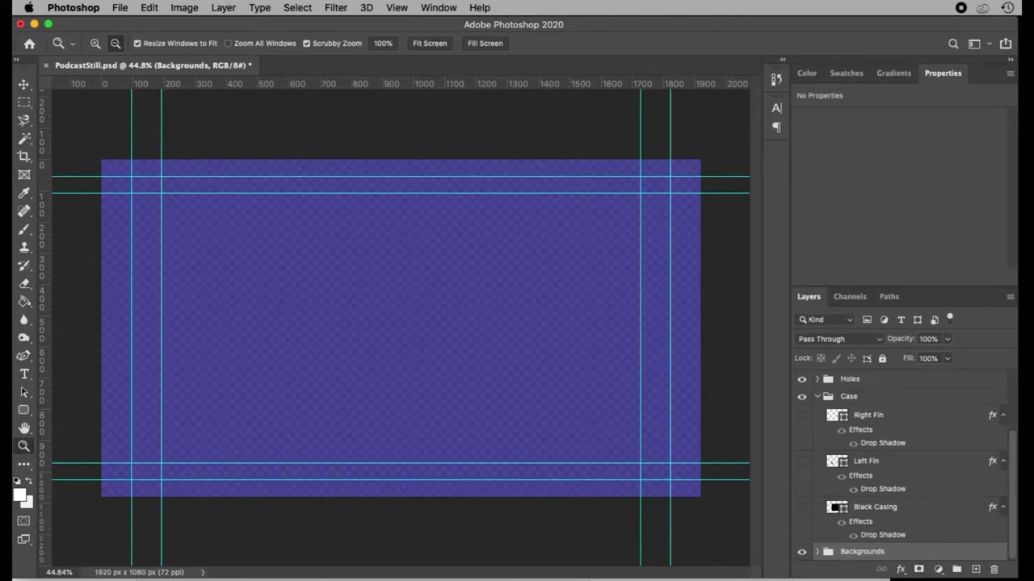
key(super+Tab)
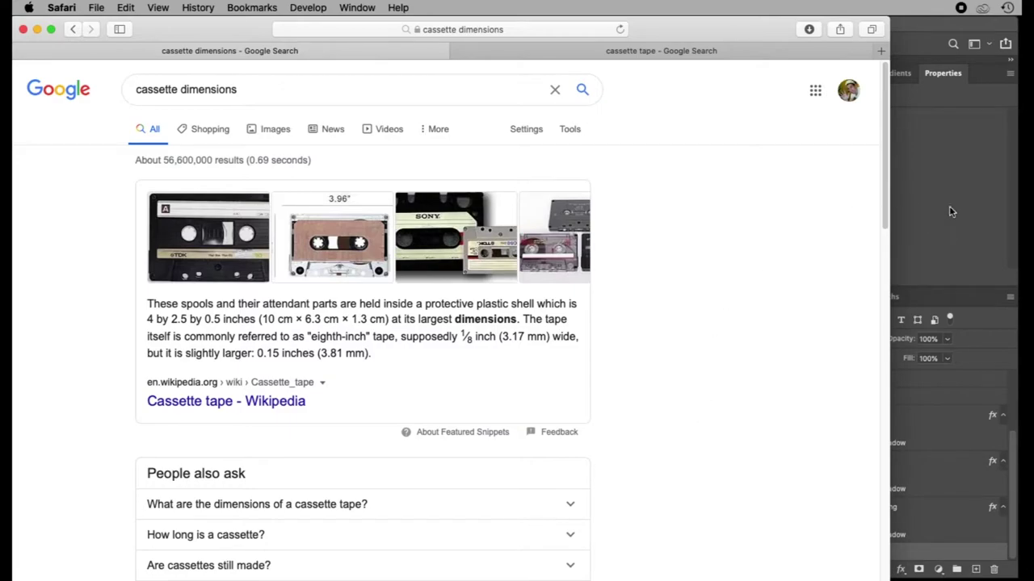
Back in Photoshop, select Black Casing to see its 1000 × 630 px size at X 460, Y 234.03.
click(949, 234)
click(889, 515)
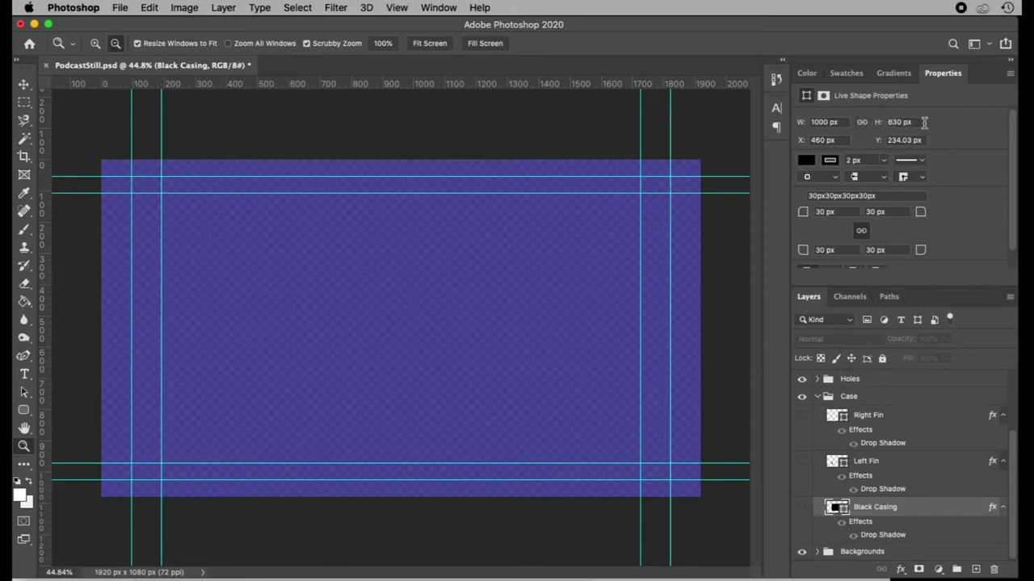
Make the Black Casing layer visible on the purple canvas.
click(802, 507)
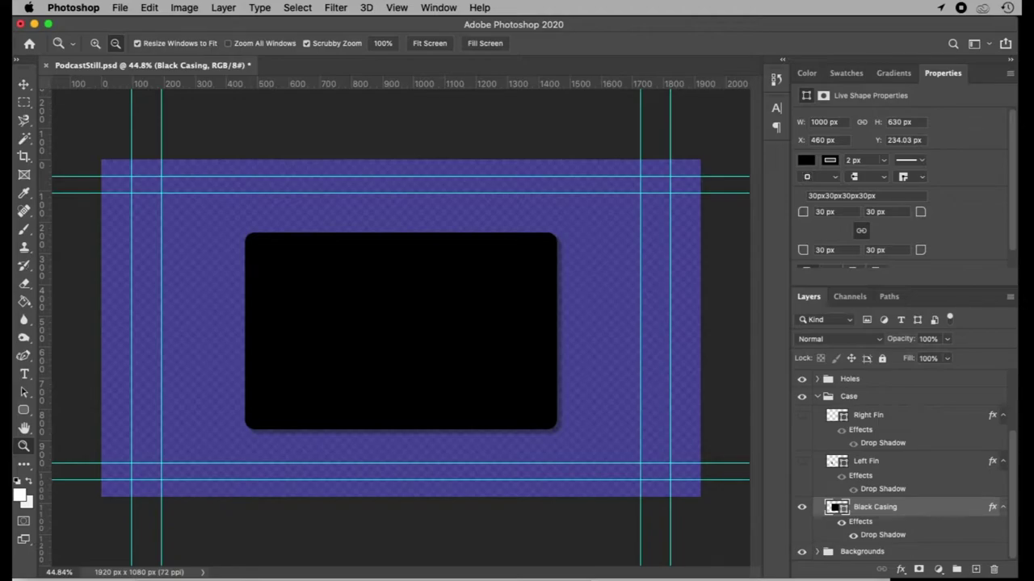
Preview the Mix Tape image in Safari's cassette tape image results, then return to Photoshop.
key(super+Tab)
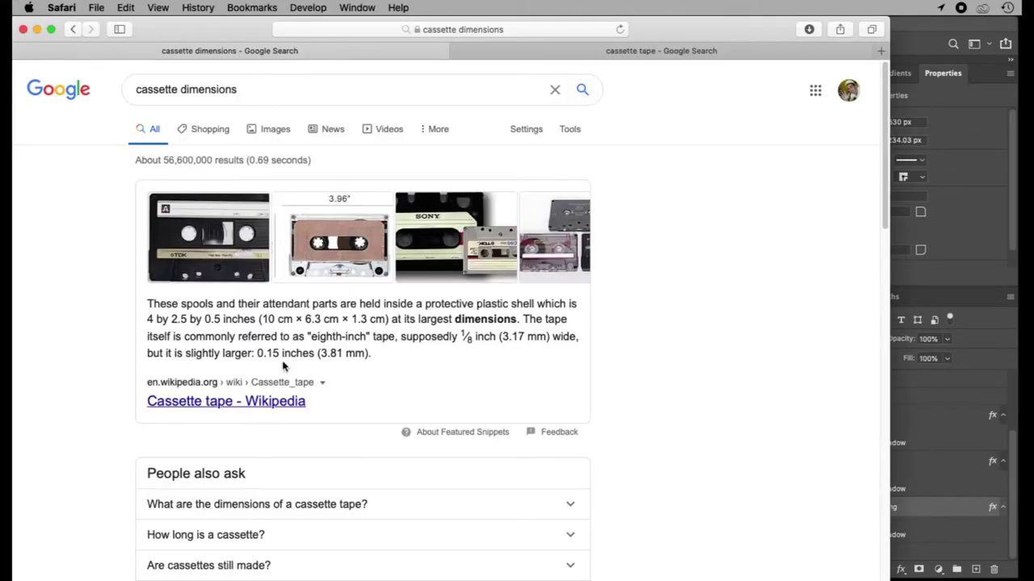
click(540, 47)
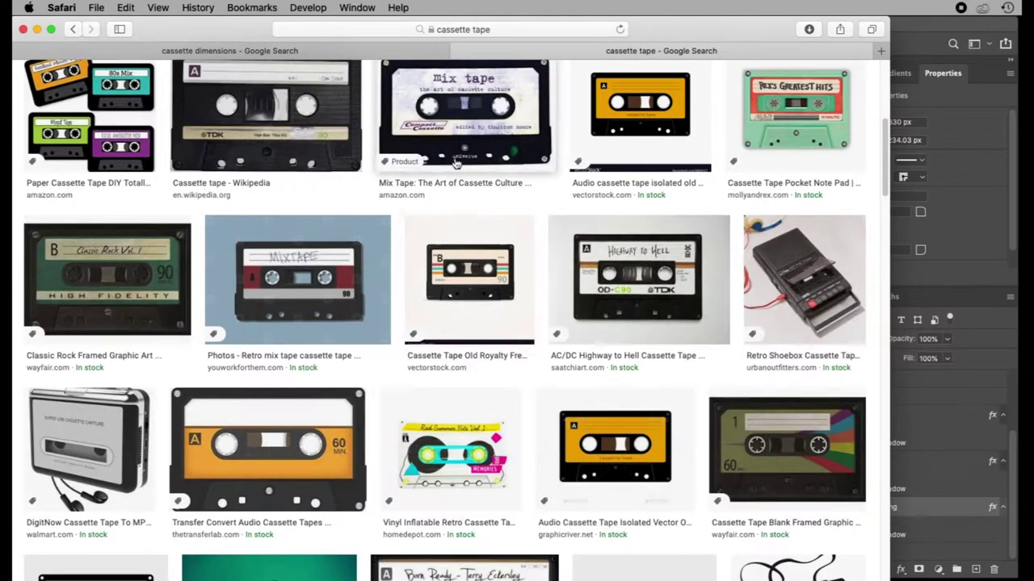
click(467, 109)
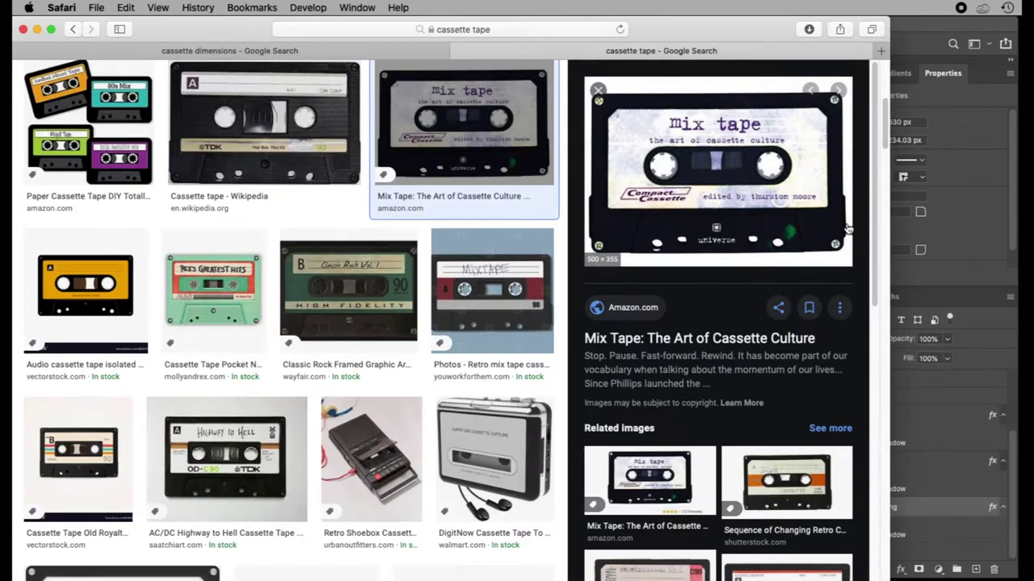
click(971, 219)
Turn on the Left Fin and Right Fin beside the black casing, then expand the Holes group.
click(803, 466)
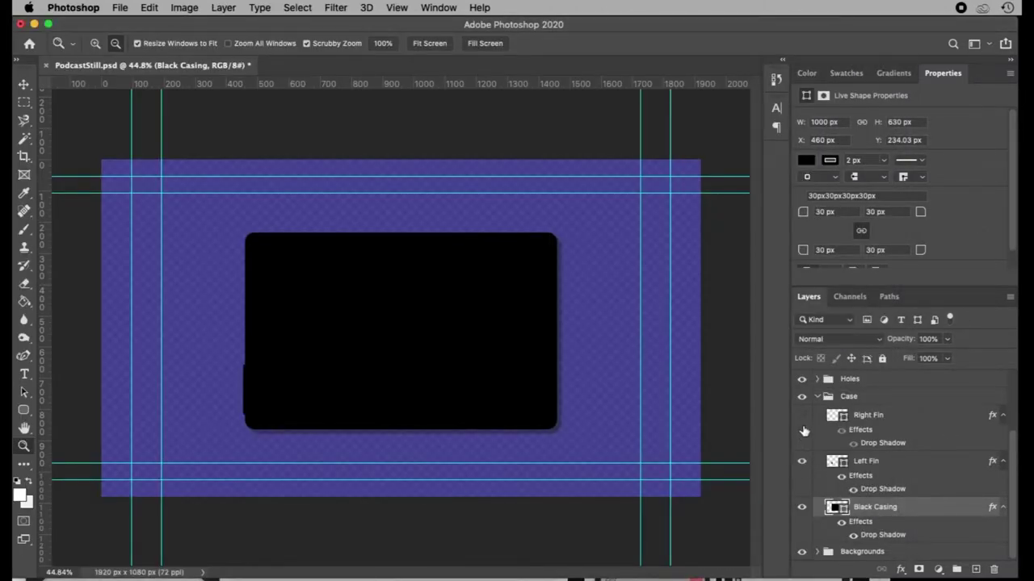
click(803, 416)
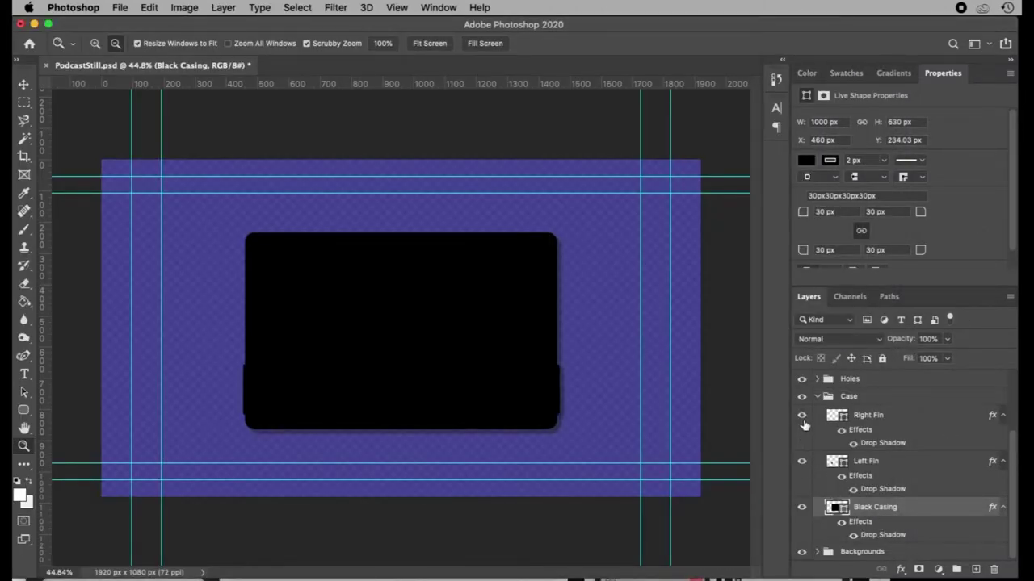
click(803, 508)
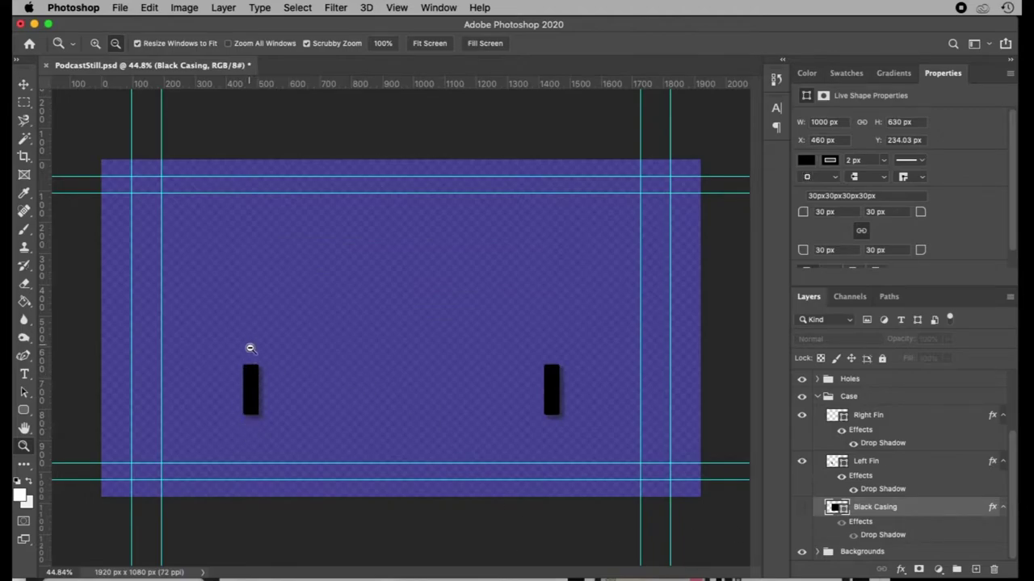
click(928, 466)
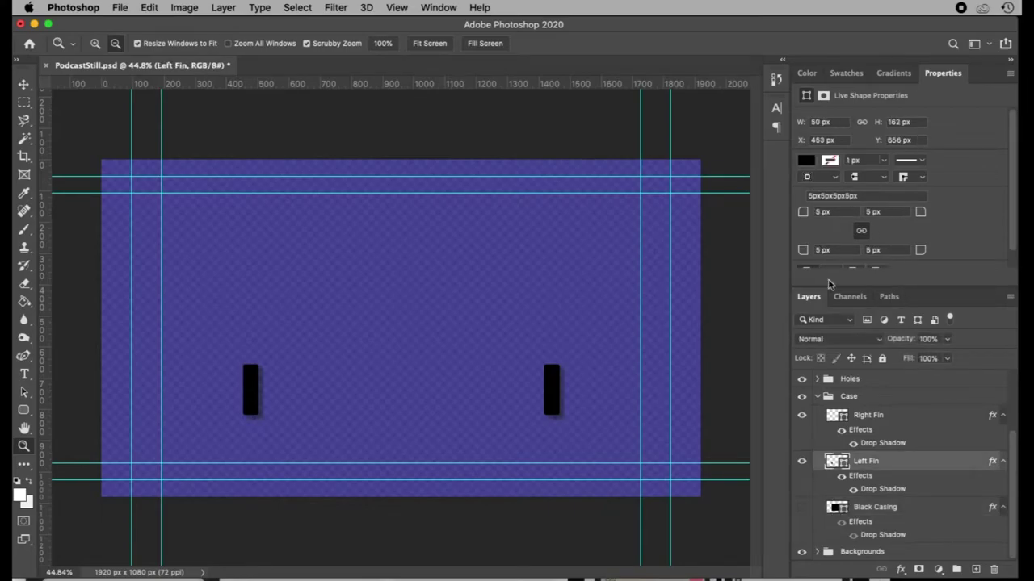
click(802, 507)
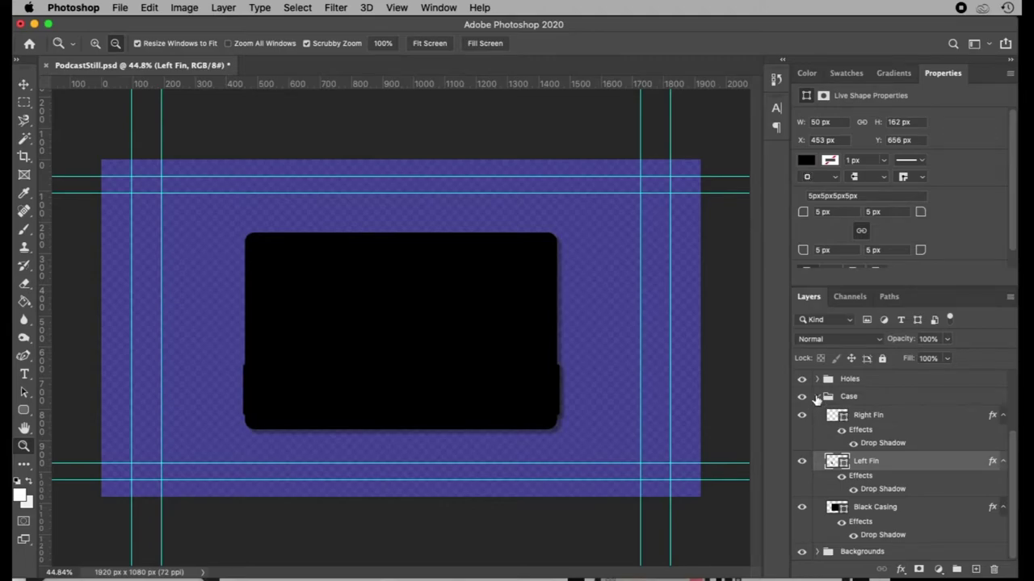
click(817, 398)
click(817, 466)
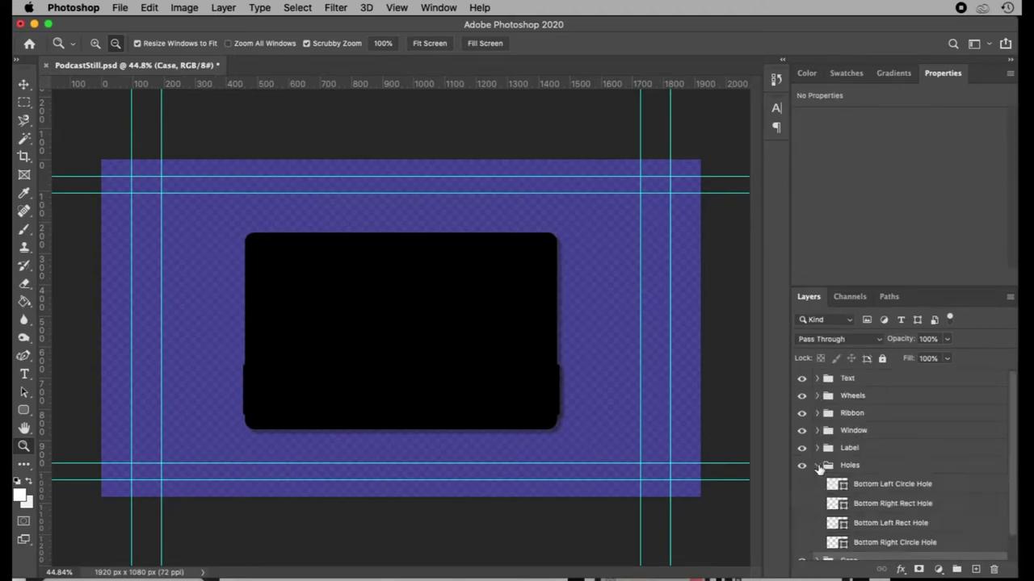
Preview the Retro mix tape and Classic Rock Vol. 1 cassette images in Safari.
key(super+Tab)
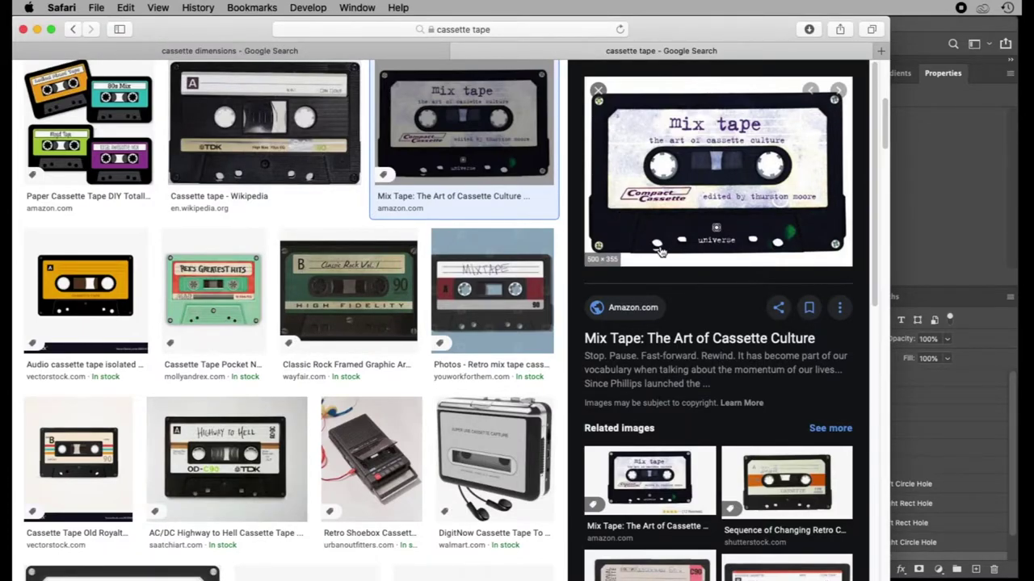
click(505, 274)
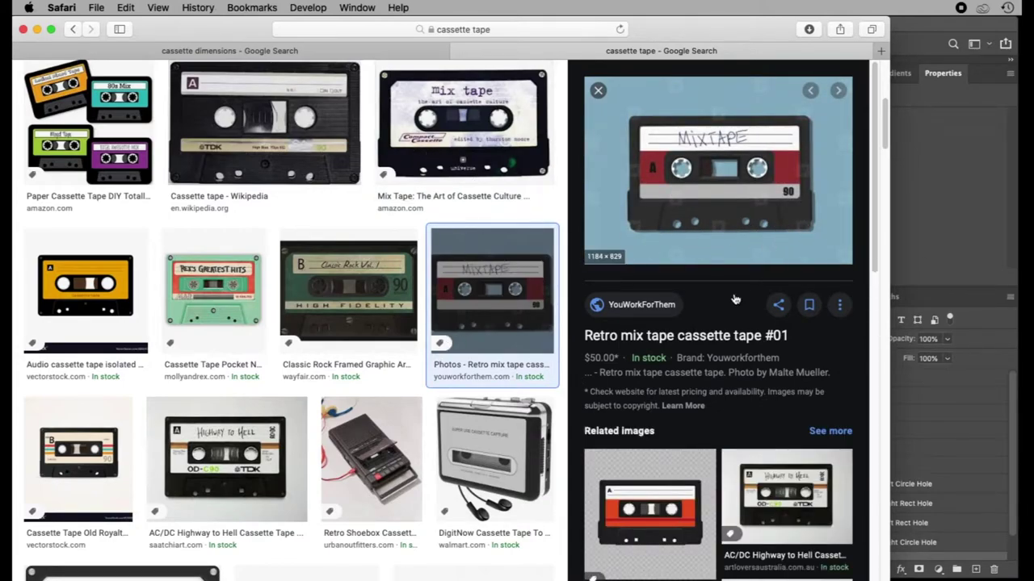
click(339, 305)
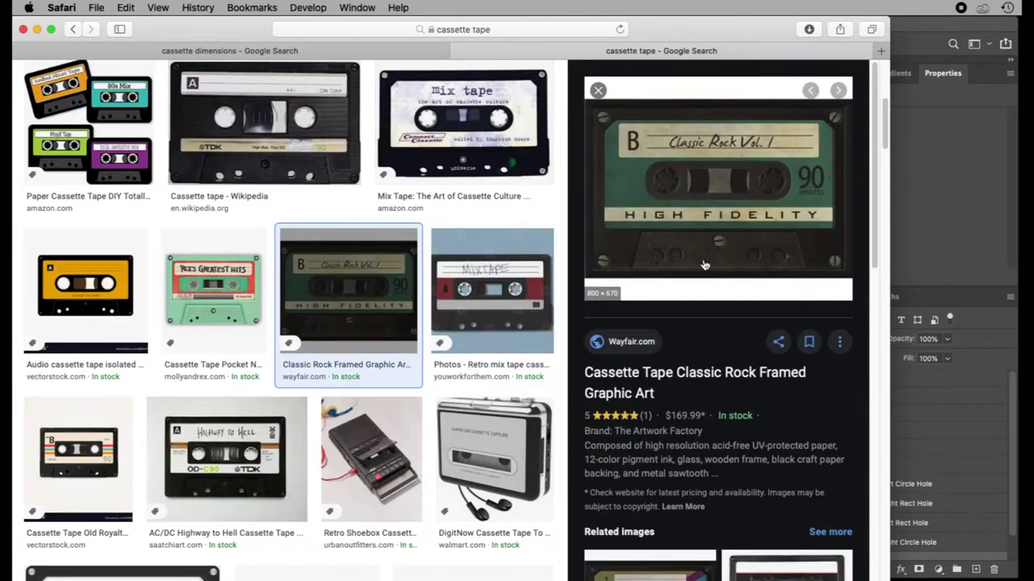
Return to Photoshop and show the two round and two rectangular hole layers.
click(965, 188)
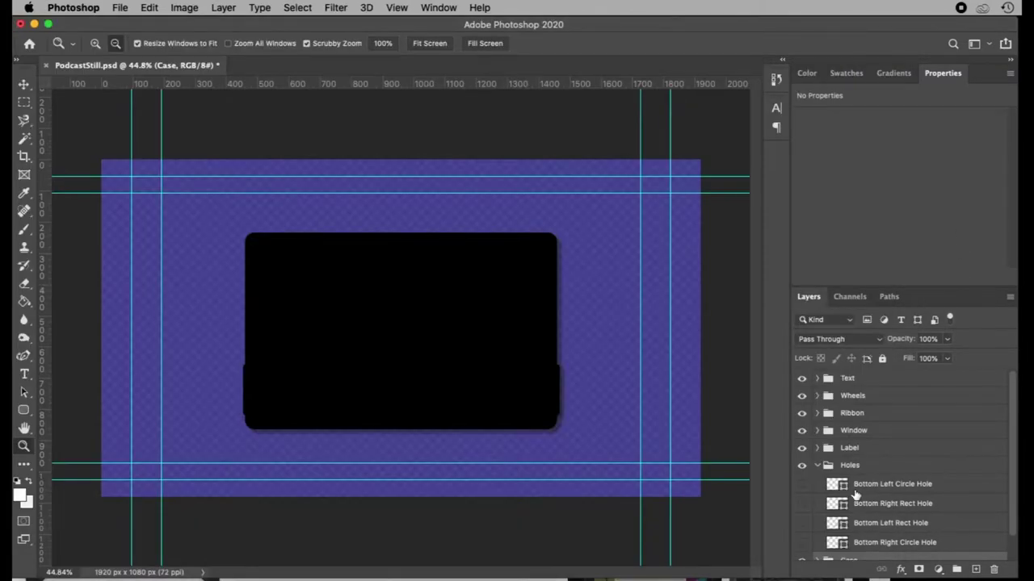
click(802, 542)
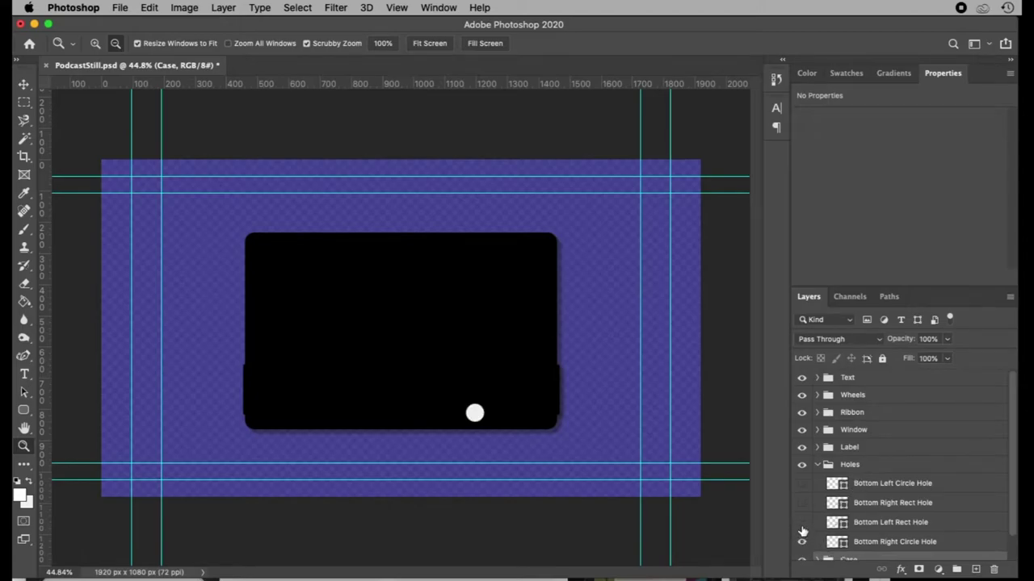
click(802, 484)
click(802, 522)
click(802, 503)
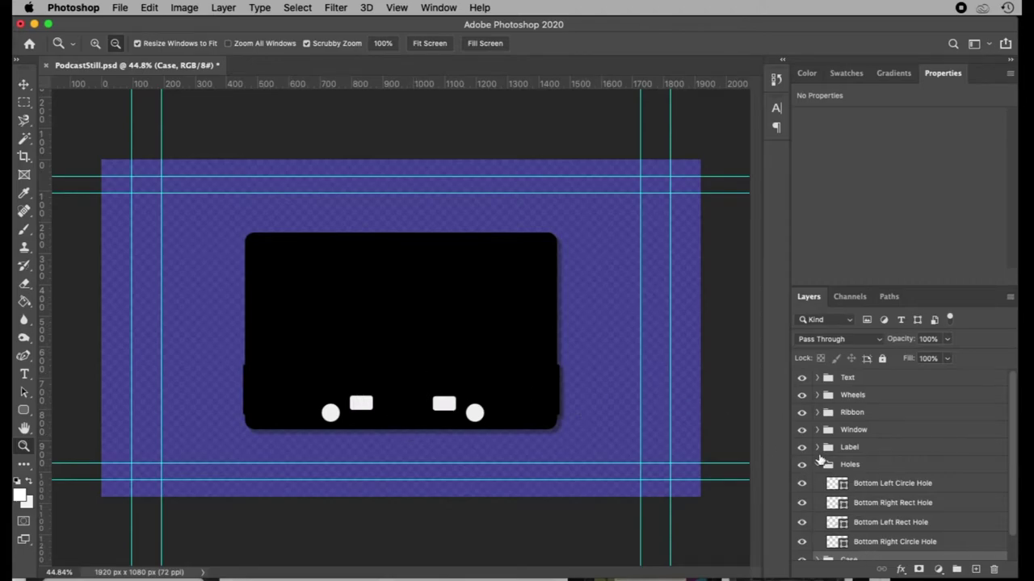
Look at the shape tool options, then inspect Bottom Right Rect Hole's 78 × 50 px size.
click(23, 410)
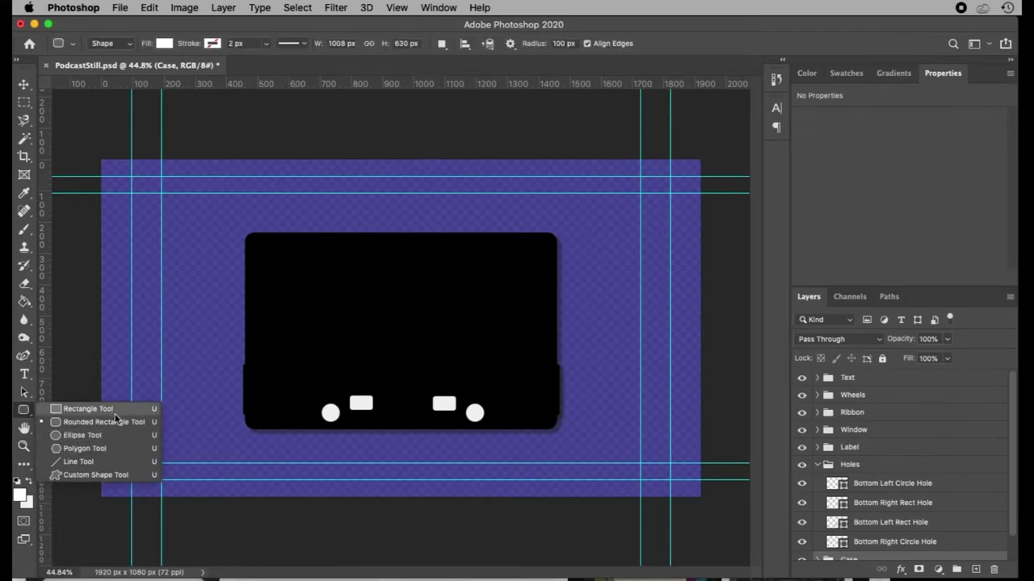
click(412, 443)
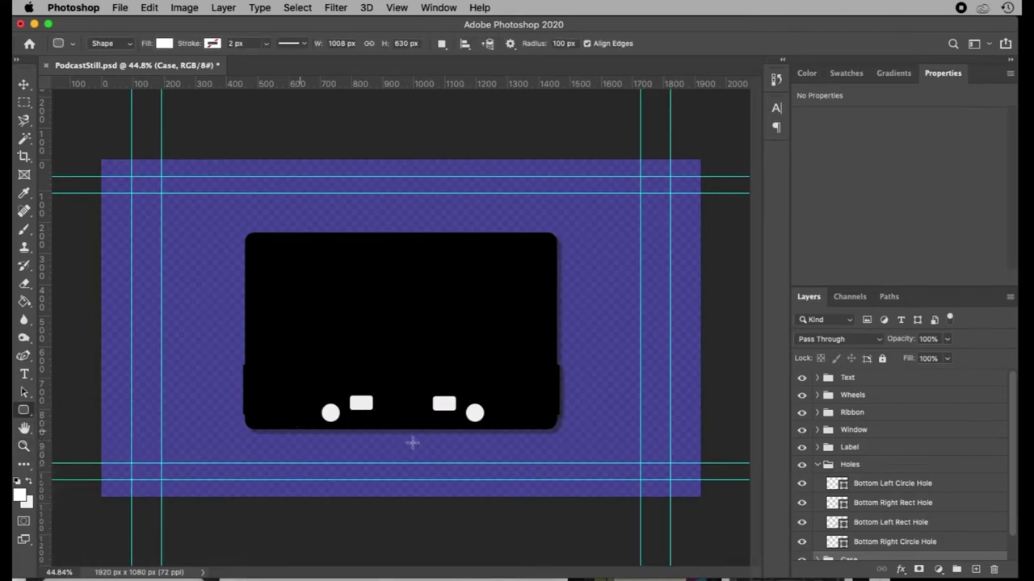
click(911, 502)
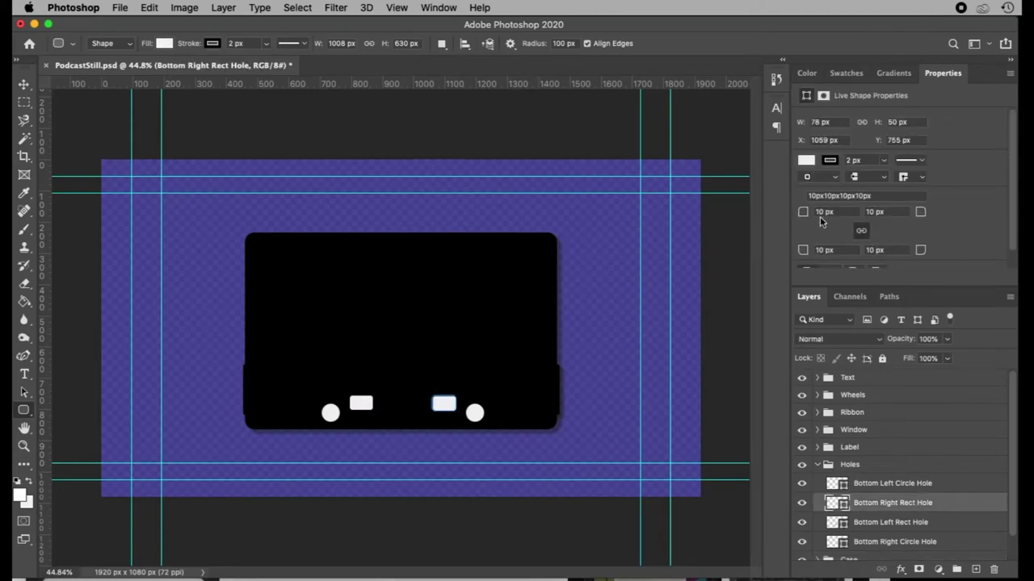
Show the Green Label layer on the cassette and select it to inspect its properties.
click(817, 466)
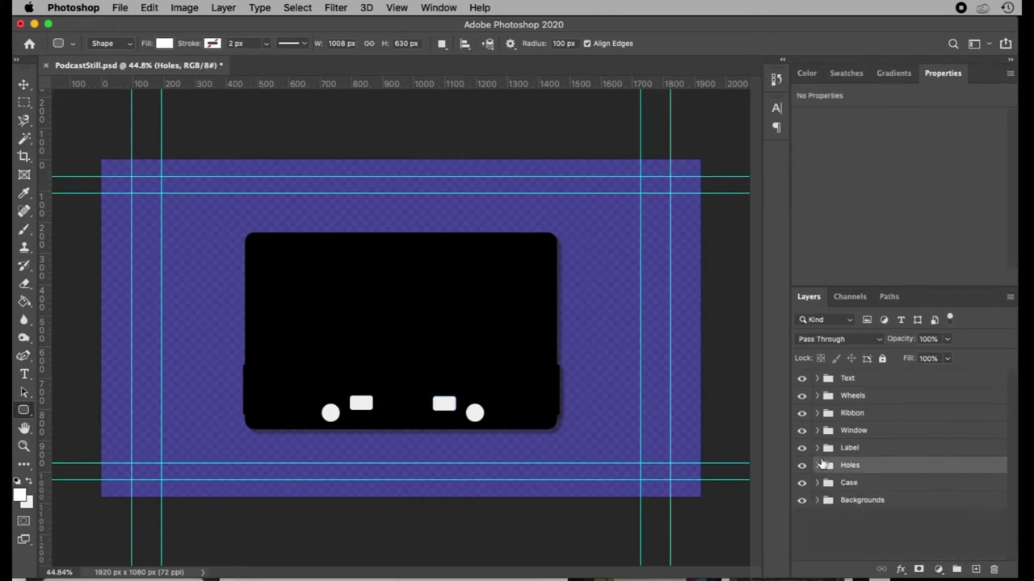
click(817, 447)
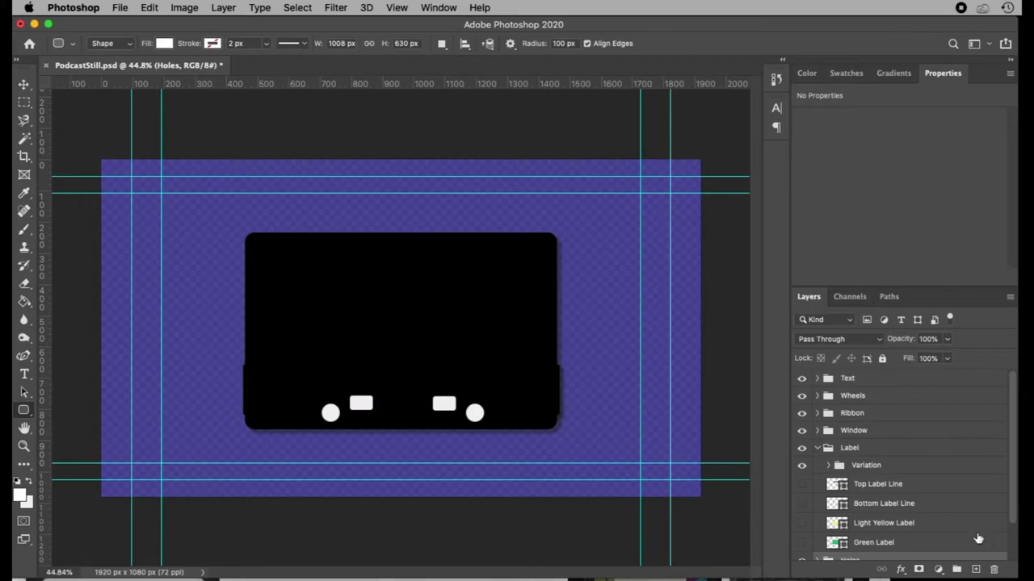
scroll(920, 460, down, 2)
click(802, 521)
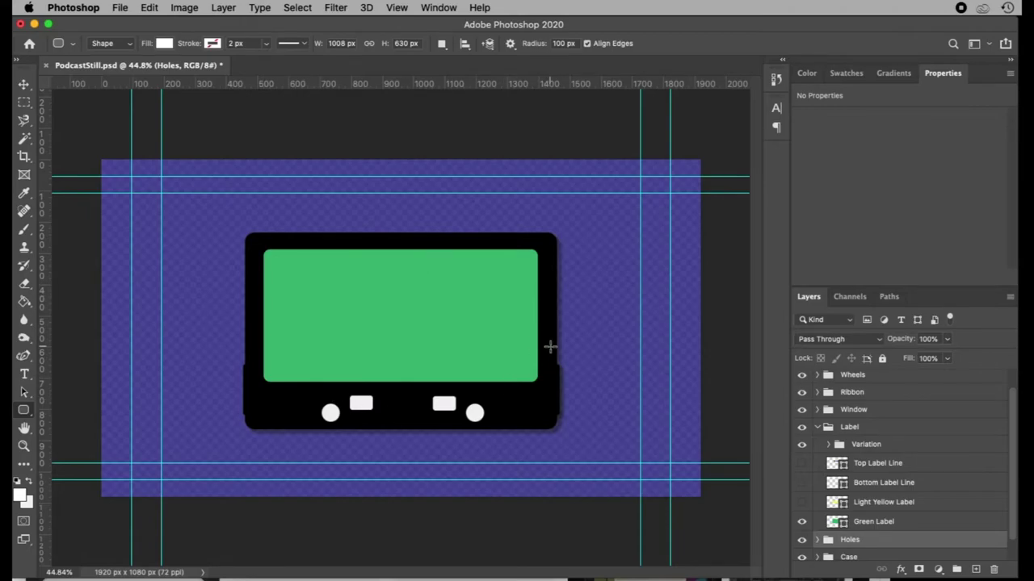
click(875, 522)
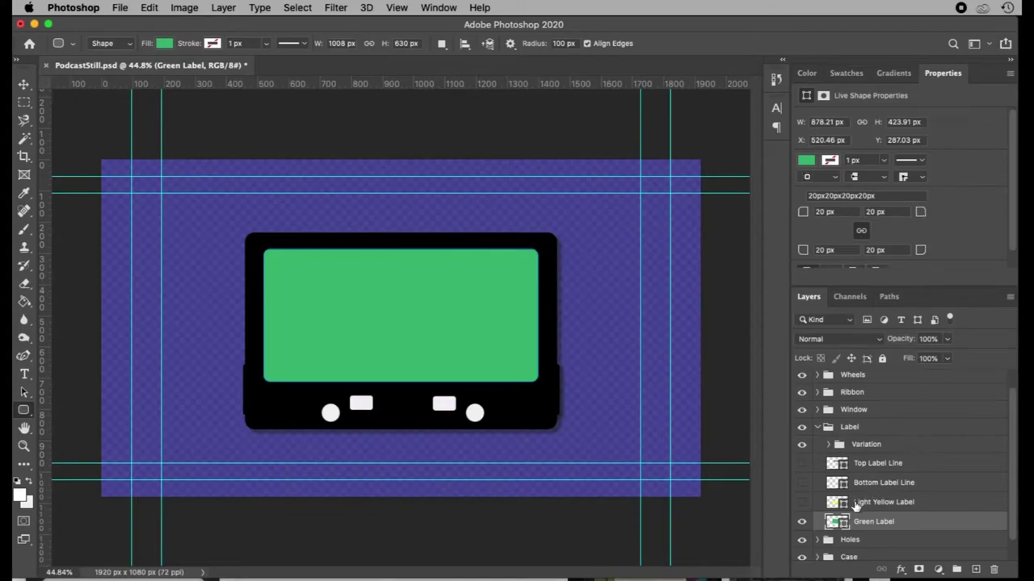
Show the Light Yellow Label band and Top and Bottom Label Lines, comparing with the reference images.
click(802, 502)
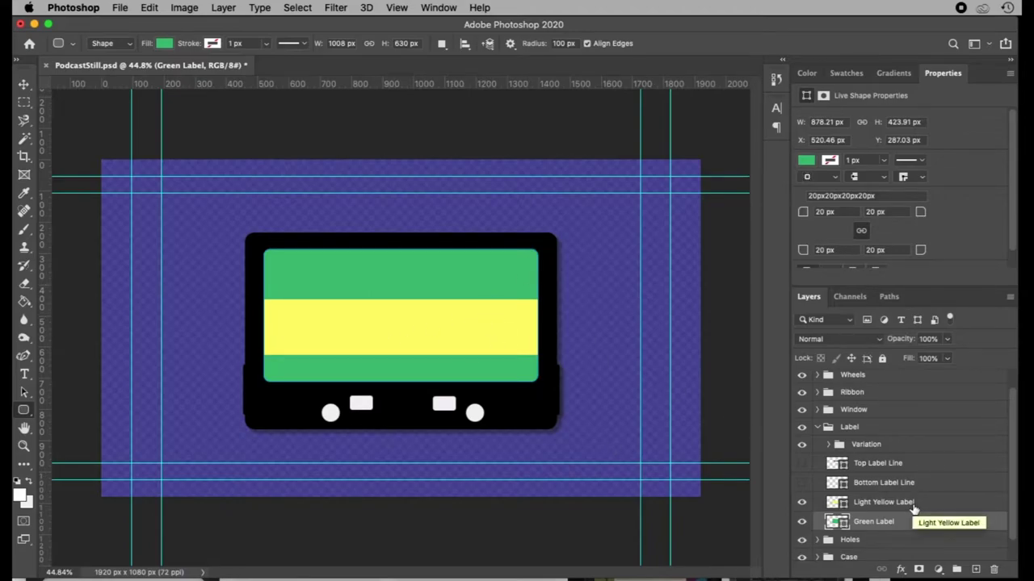
click(802, 483)
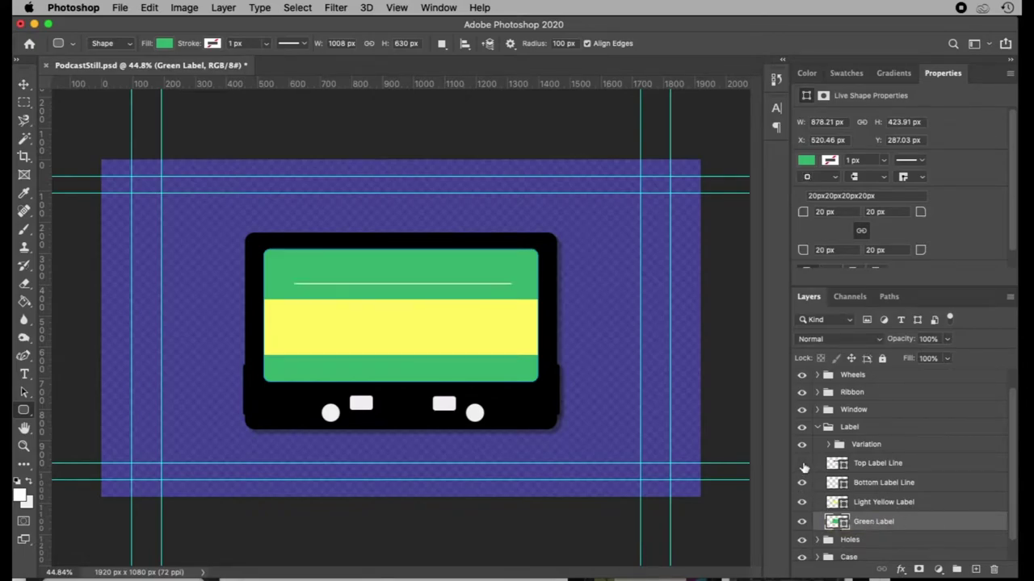
click(802, 464)
click(573, 564)
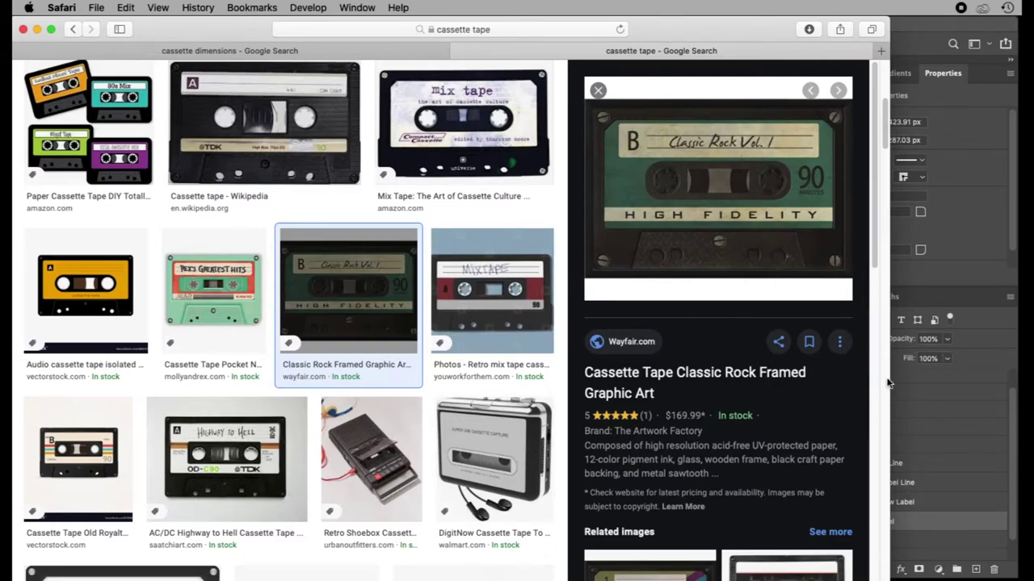
click(969, 299)
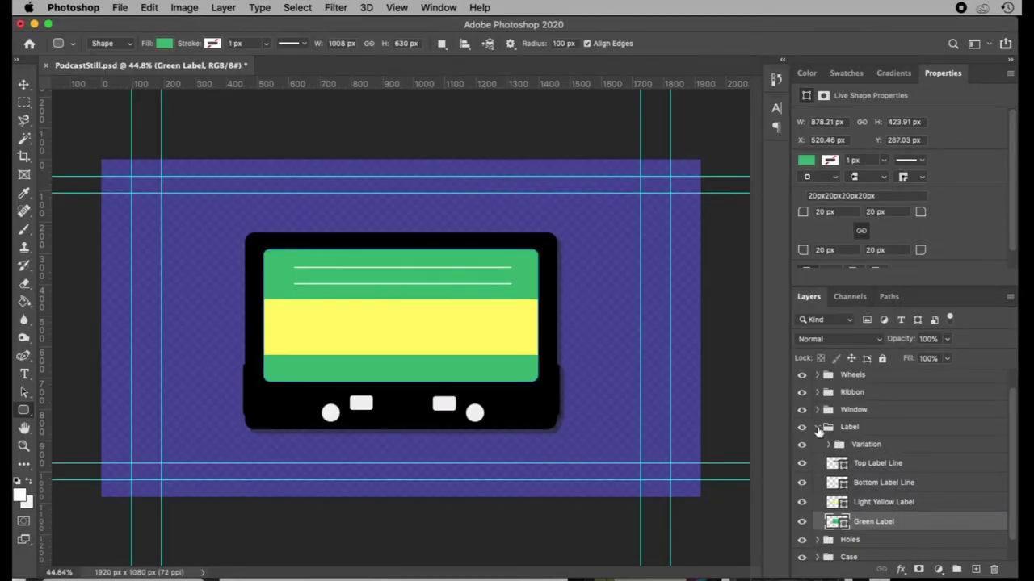
Show the Gray Window Border outline and the Gray Window fill on the yellow band.
click(818, 429)
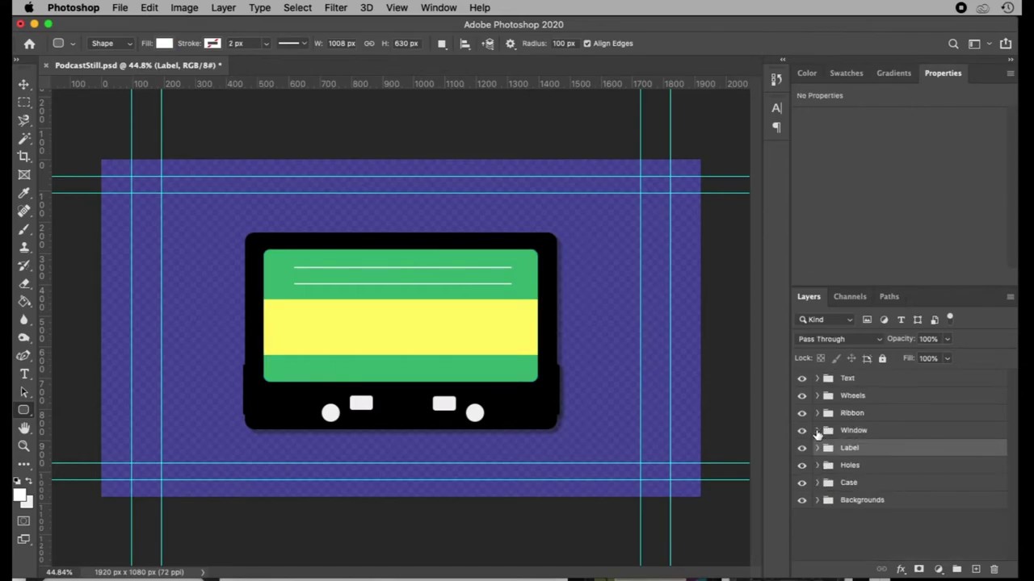
click(817, 430)
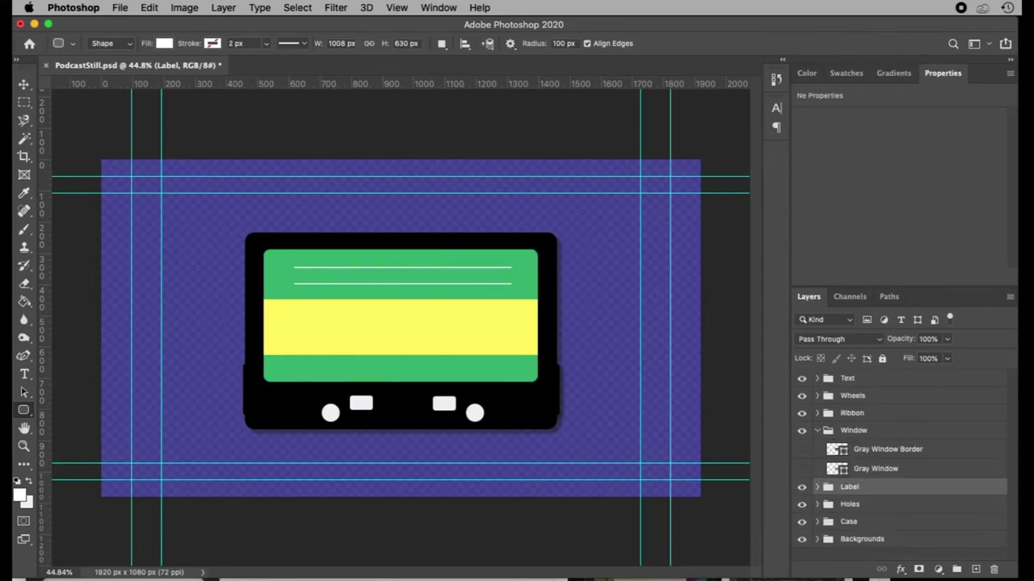
key(super+Tab)
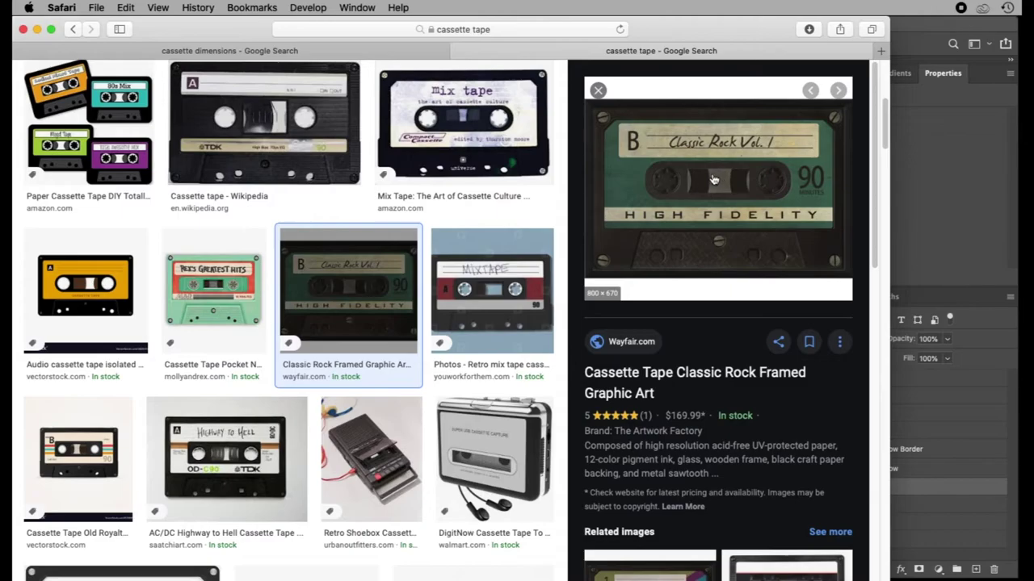
click(893, 236)
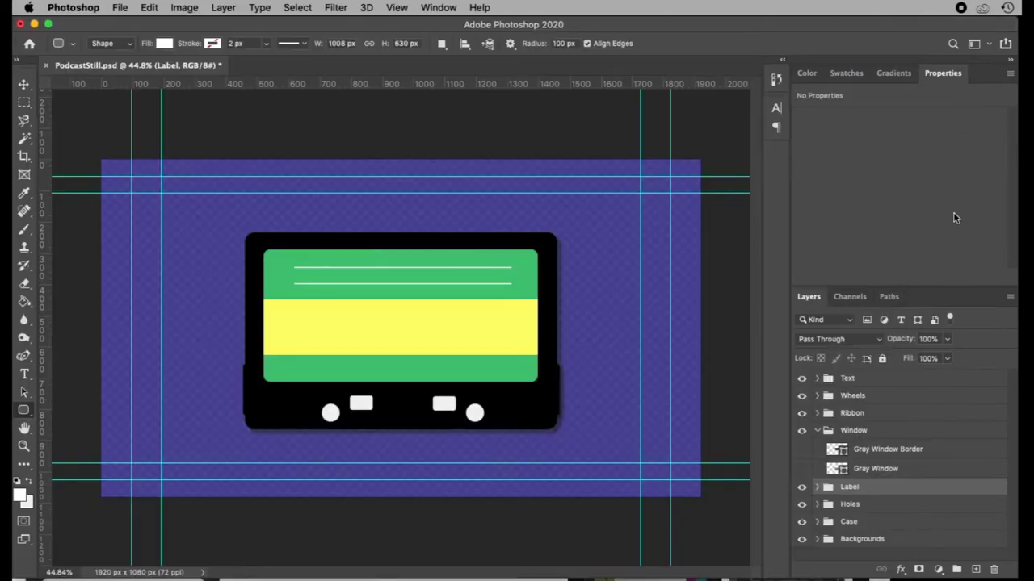
click(803, 452)
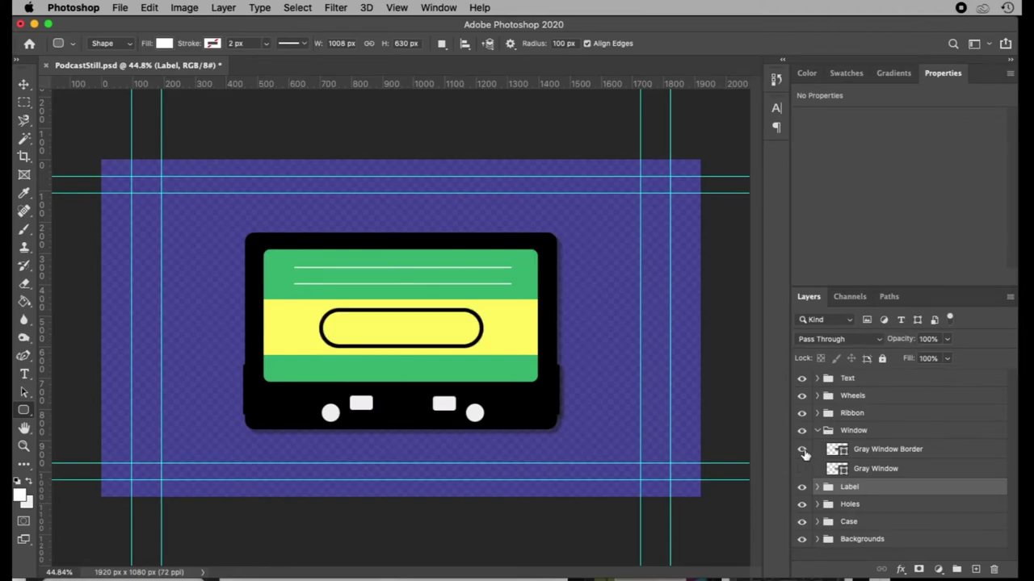
click(917, 453)
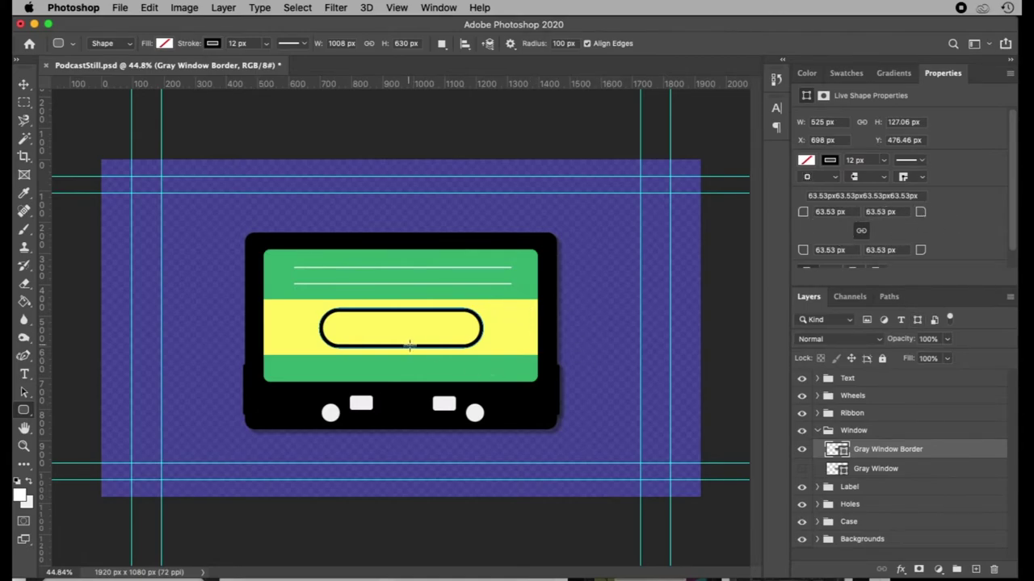
click(918, 470)
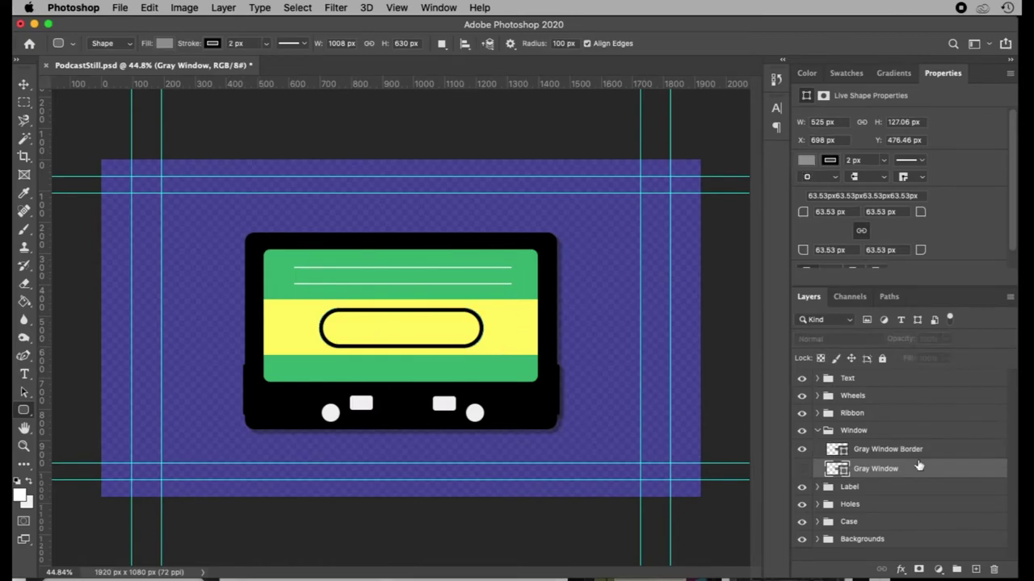
click(801, 469)
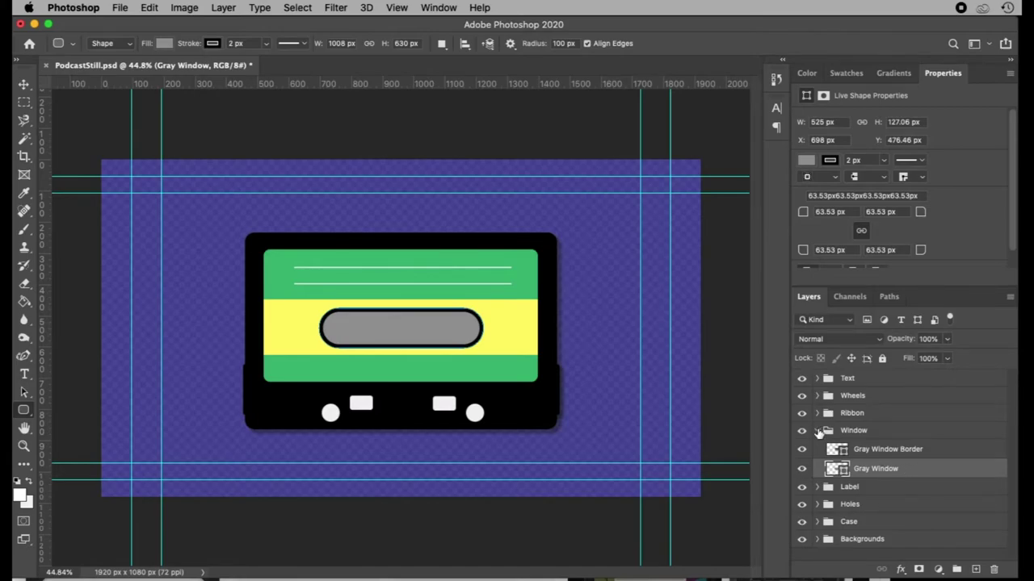
Fold the Window group, expand the Ribbon group, and bring up the Safari cassette references.
click(818, 432)
click(817, 414)
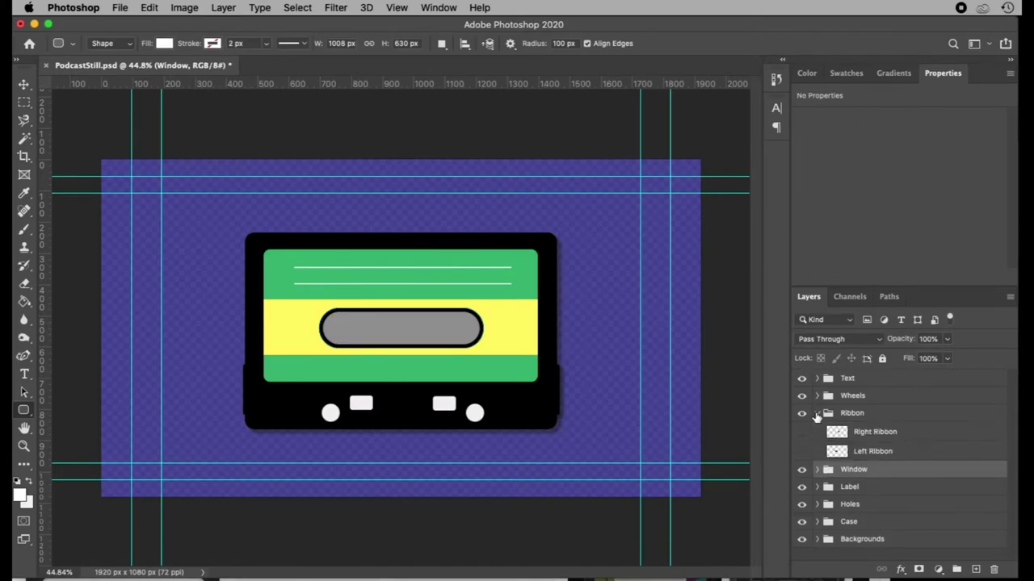
key(super+Tab)
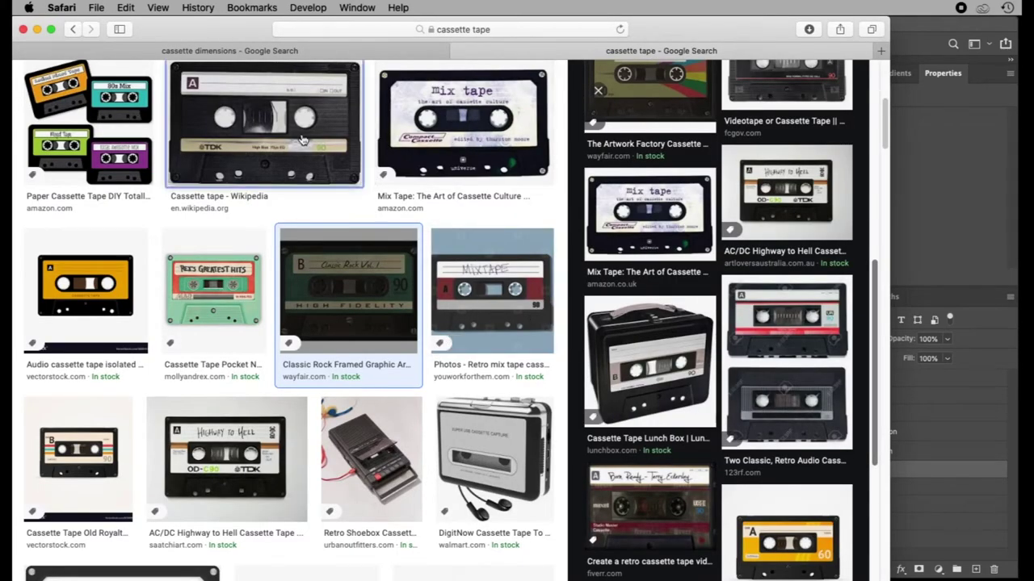
Preview the Wikipedia, inflatable retro, orange vector and Classic Rock cassette images, then return to Photoshop.
click(252, 109)
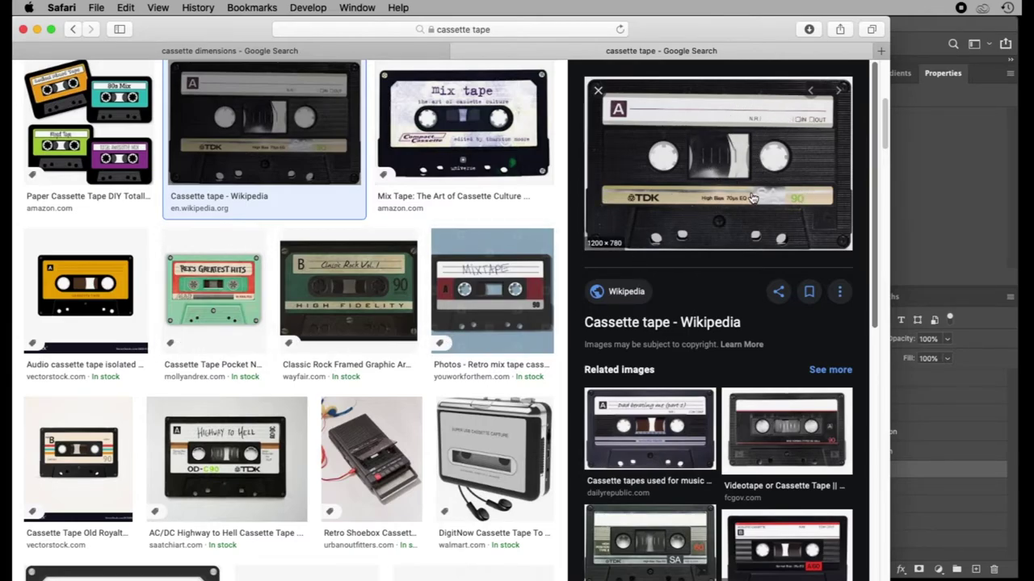
scroll(406, 397, down, 3)
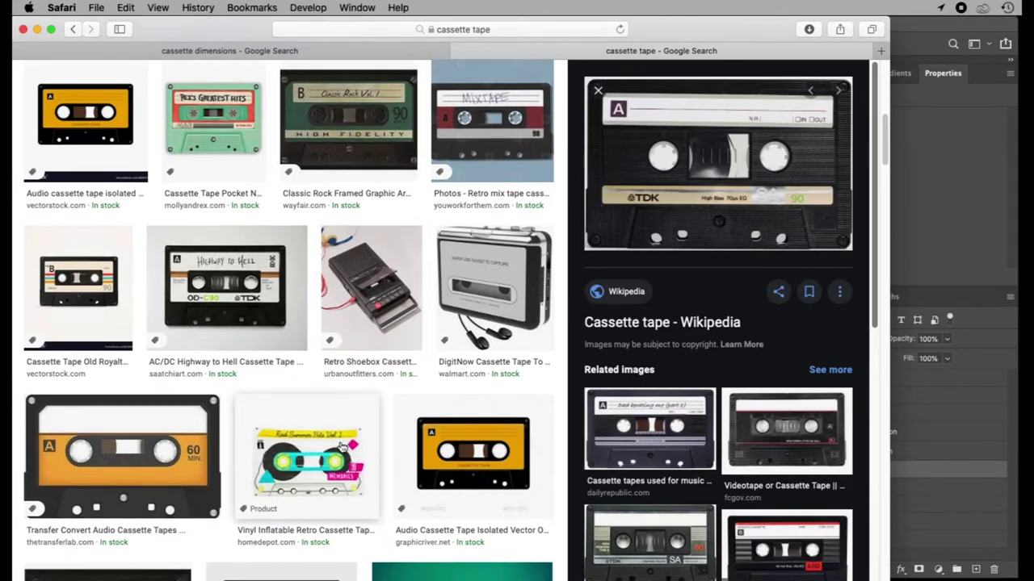
click(315, 460)
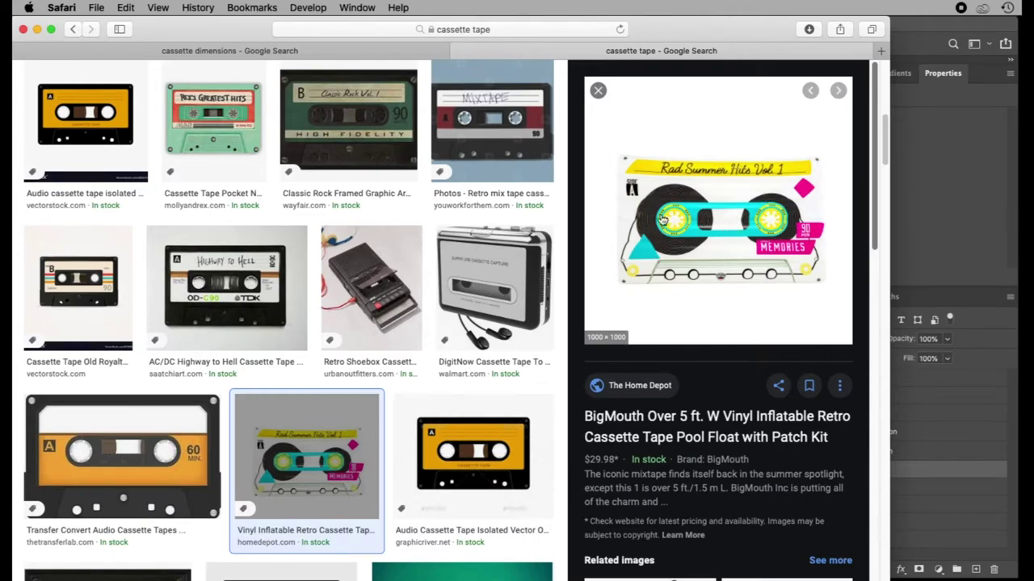
click(499, 440)
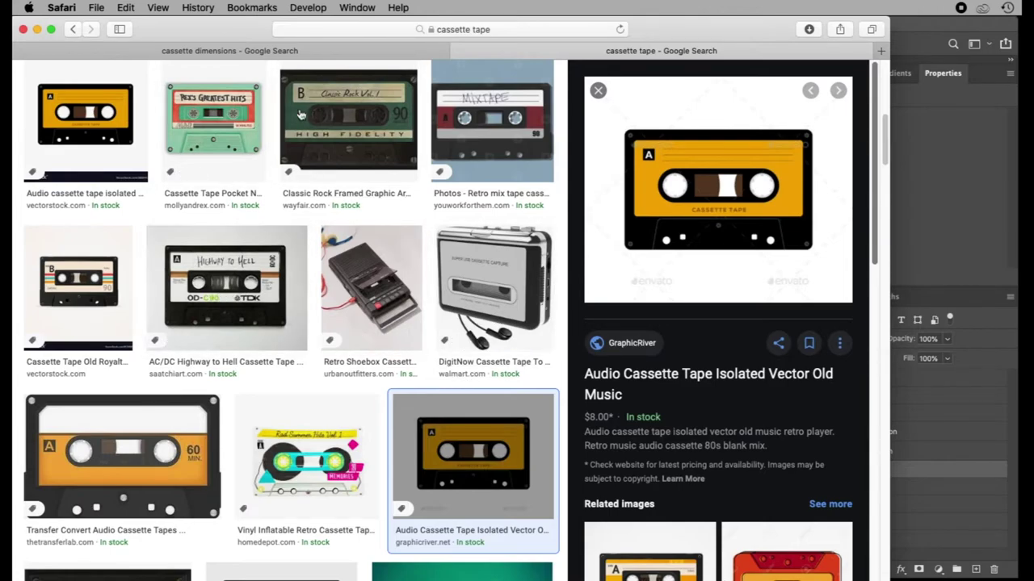
click(404, 162)
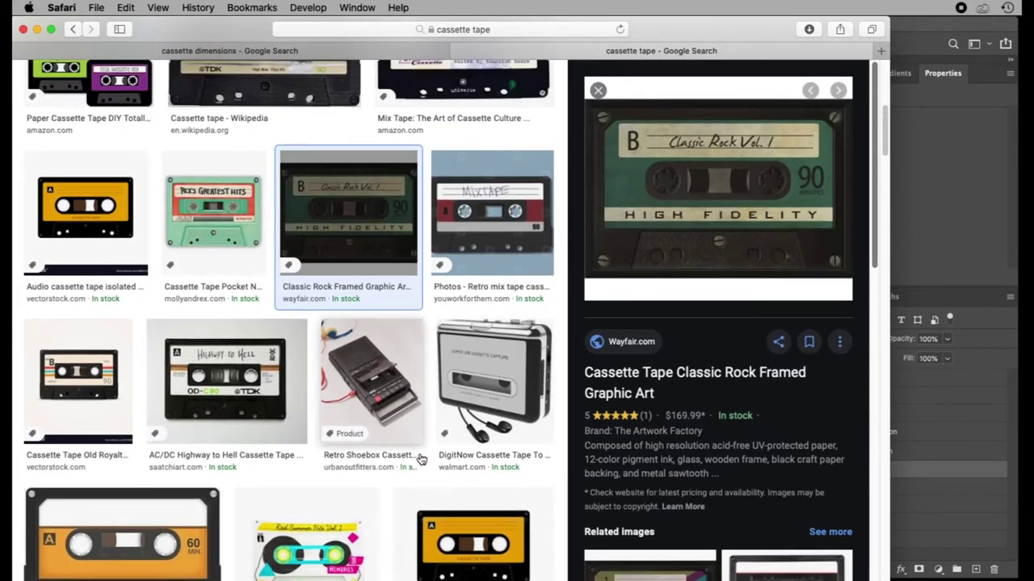
click(487, 545)
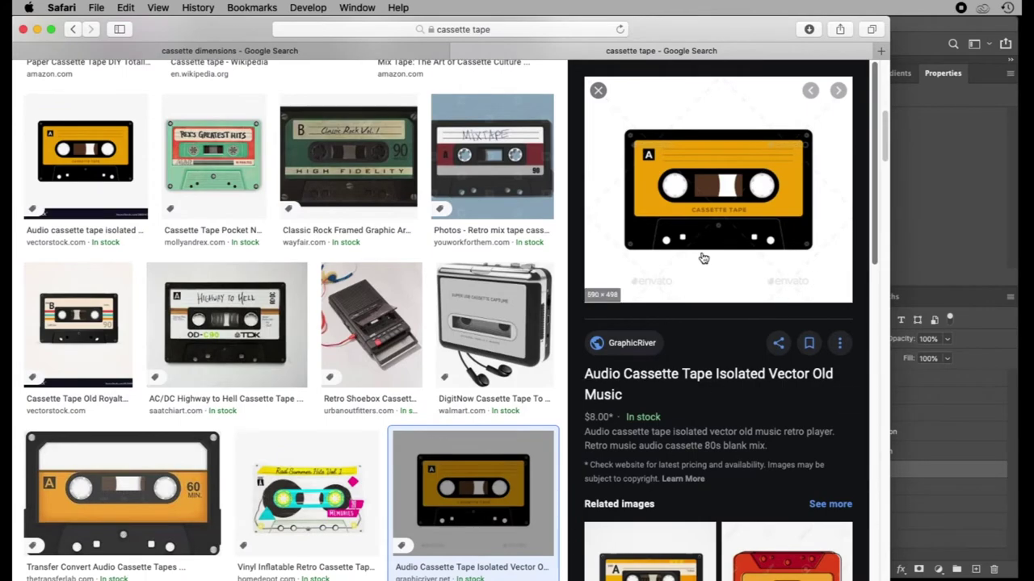
click(910, 244)
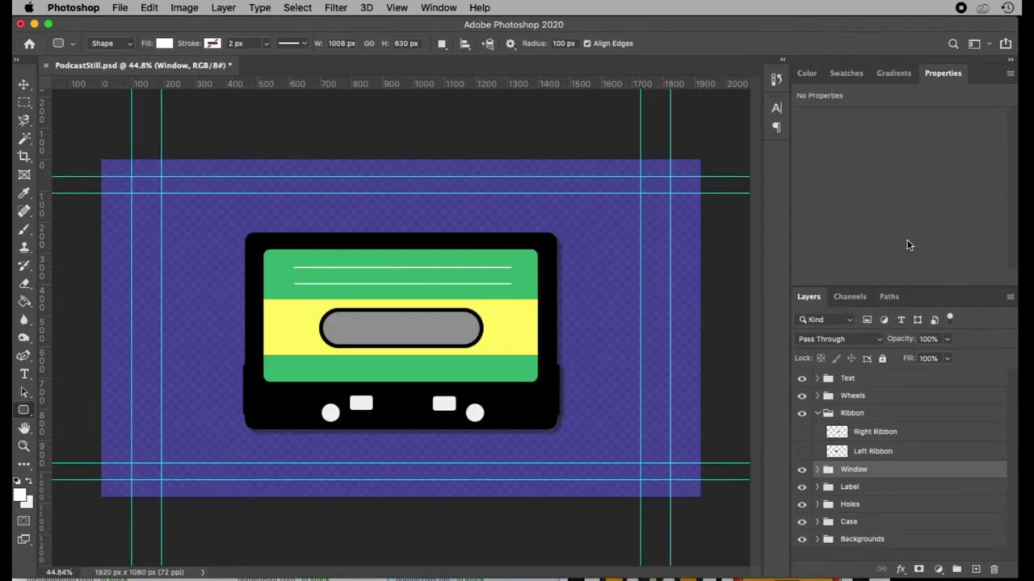
Show the Left and Right Ribbon layers so black tape fills the window.
click(801, 450)
click(801, 432)
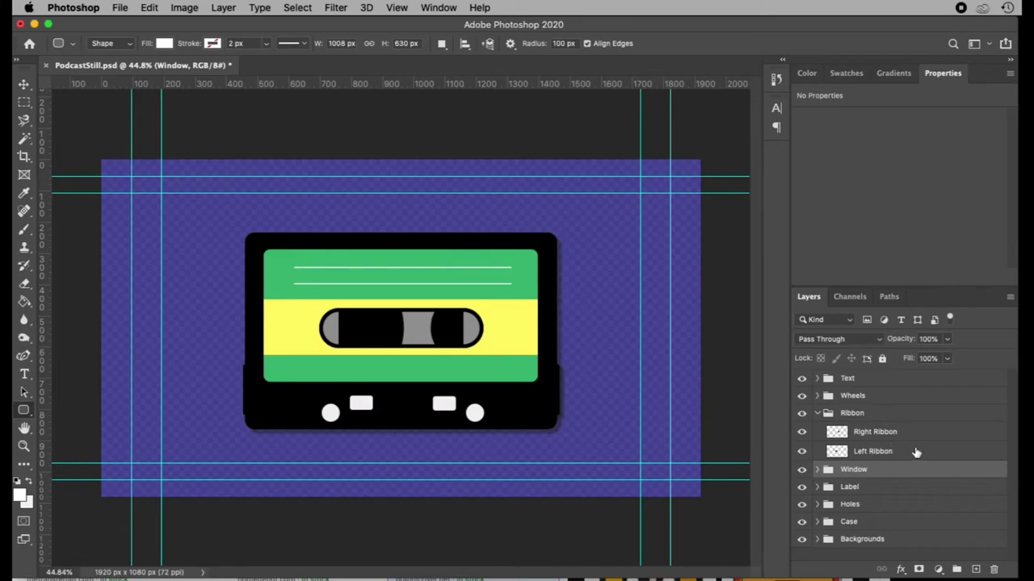
click(817, 412)
Toggle the Wheels layers until both grey wheels and their outlines show.
click(816, 395)
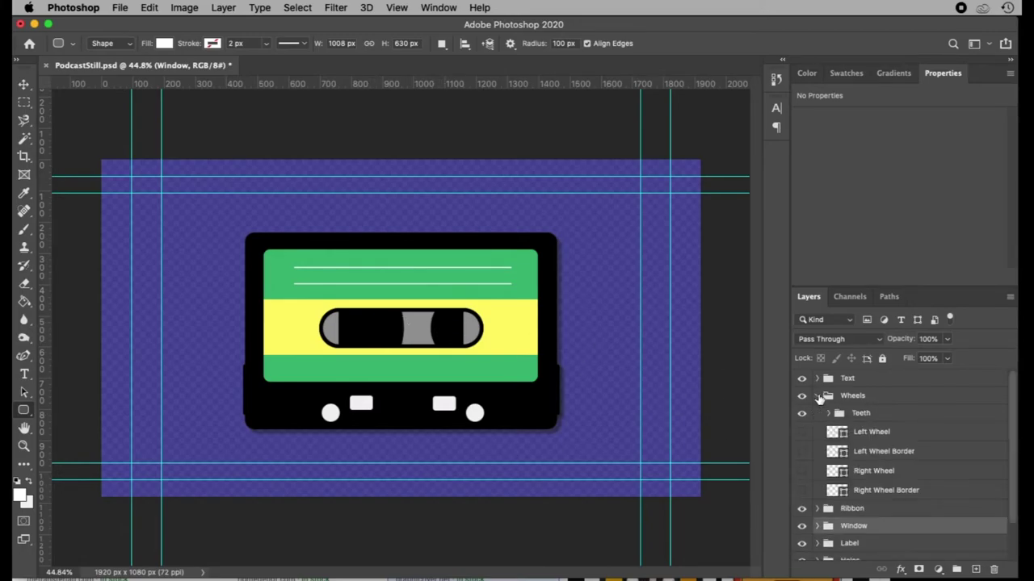
click(802, 432)
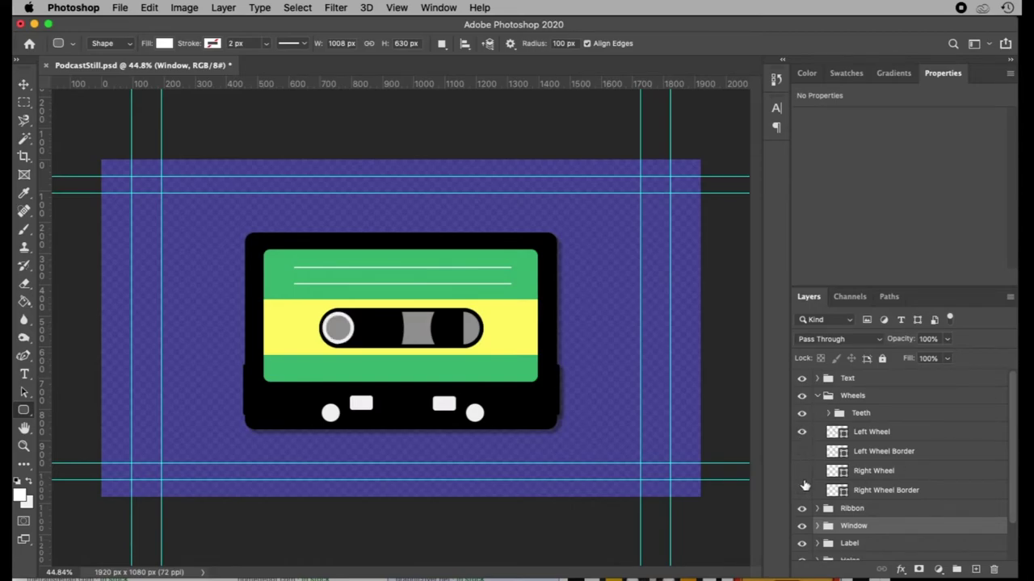
click(802, 471)
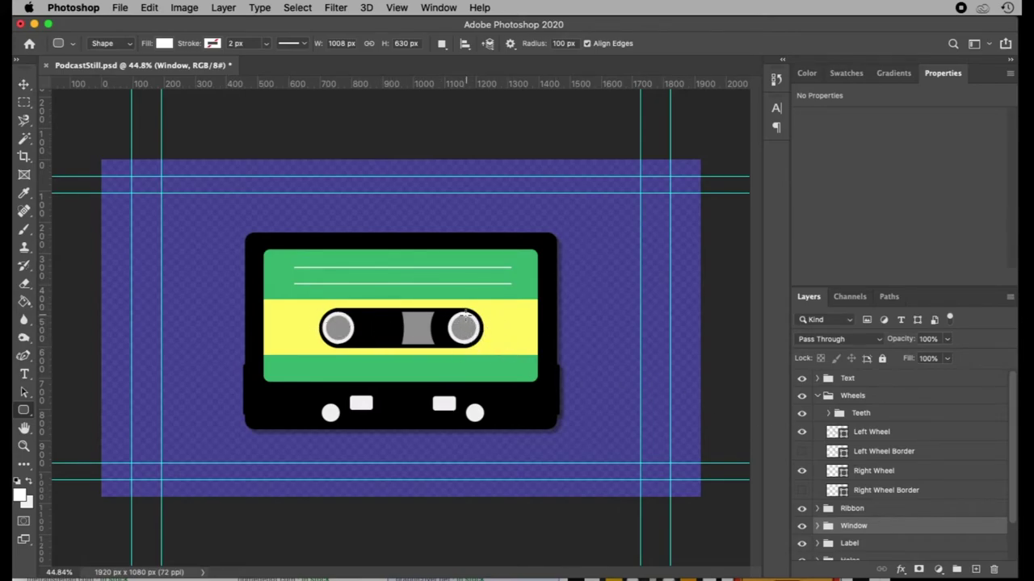
click(802, 451)
drag(801, 472, 801, 434)
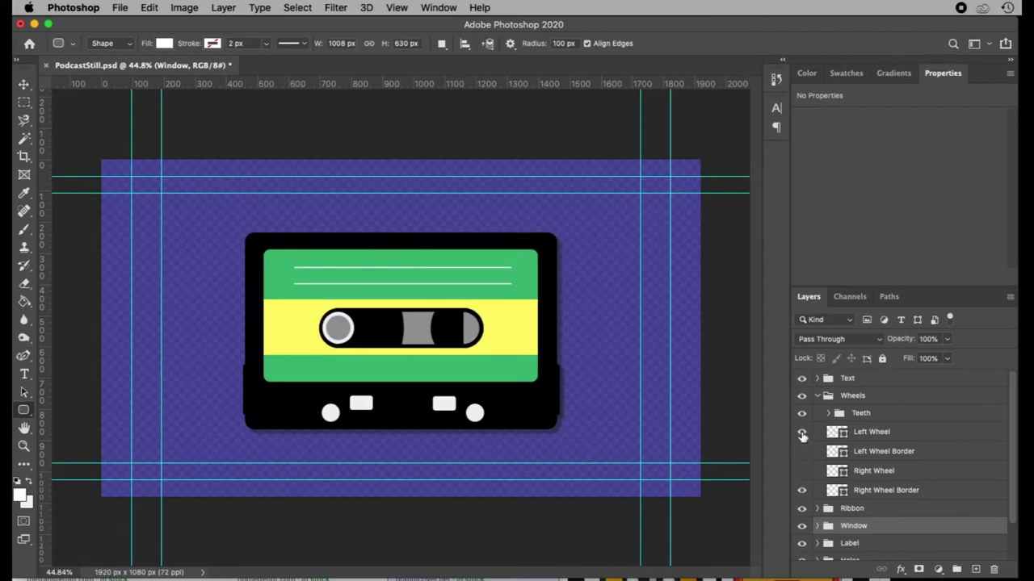
click(801, 433)
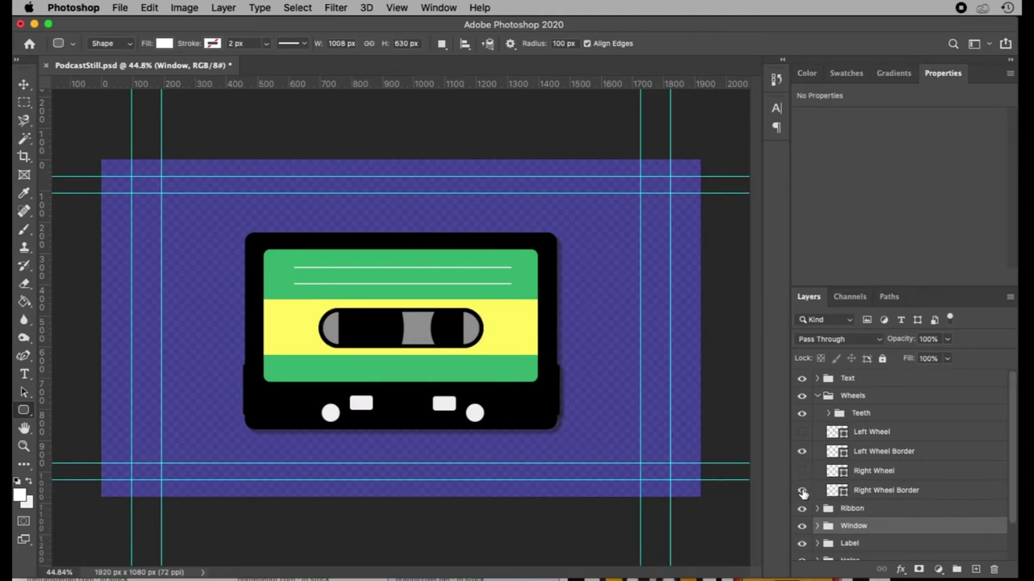
click(801, 472)
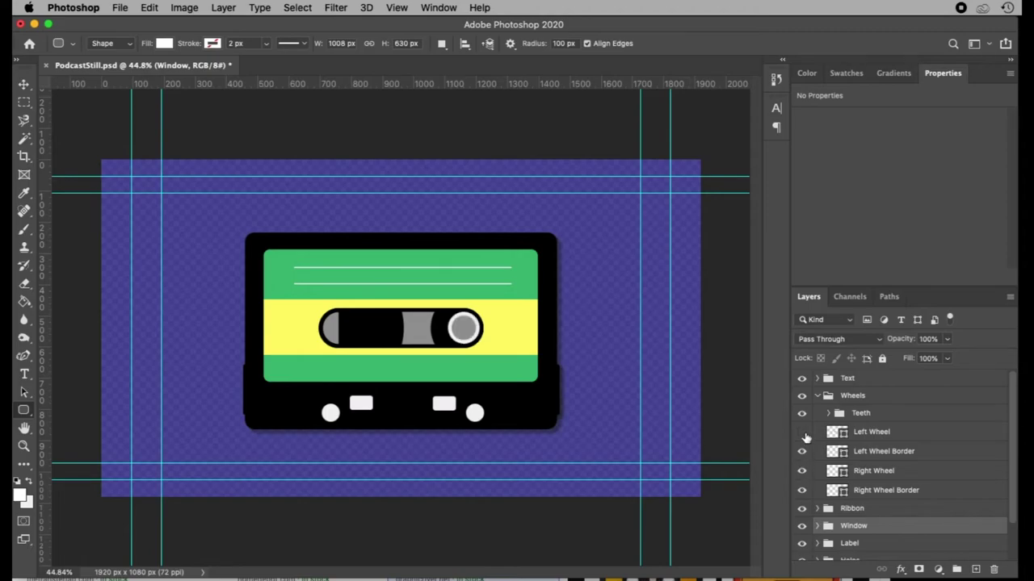
click(801, 433)
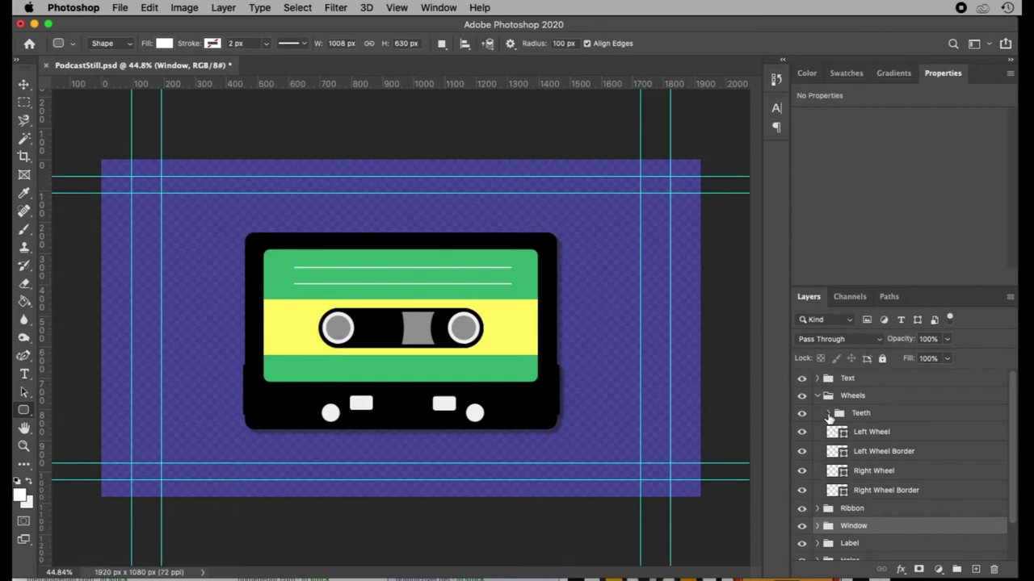
Expand the Teeth group and check the retro mix tape reference photo in Safari.
click(827, 414)
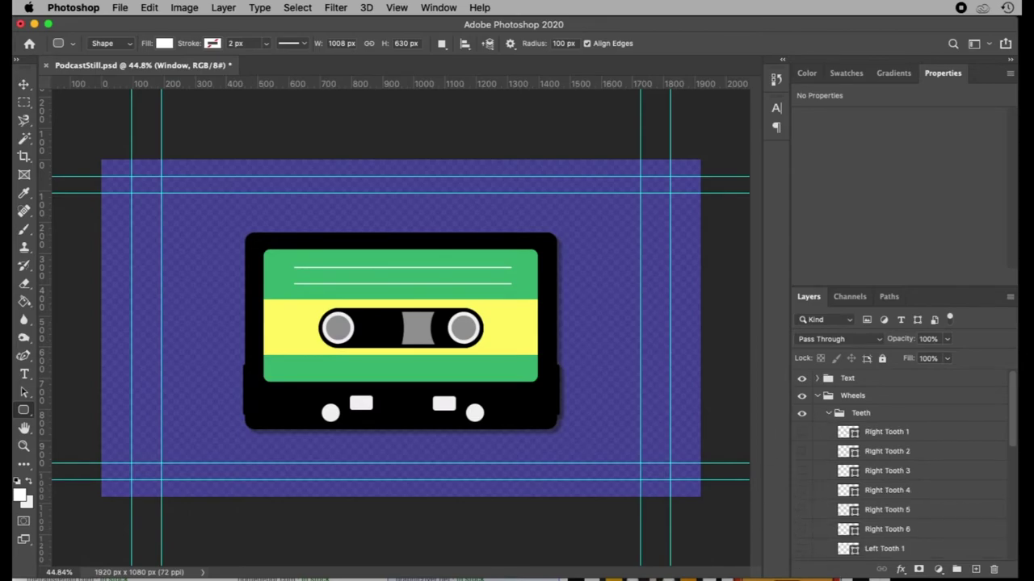
key(super+Tab)
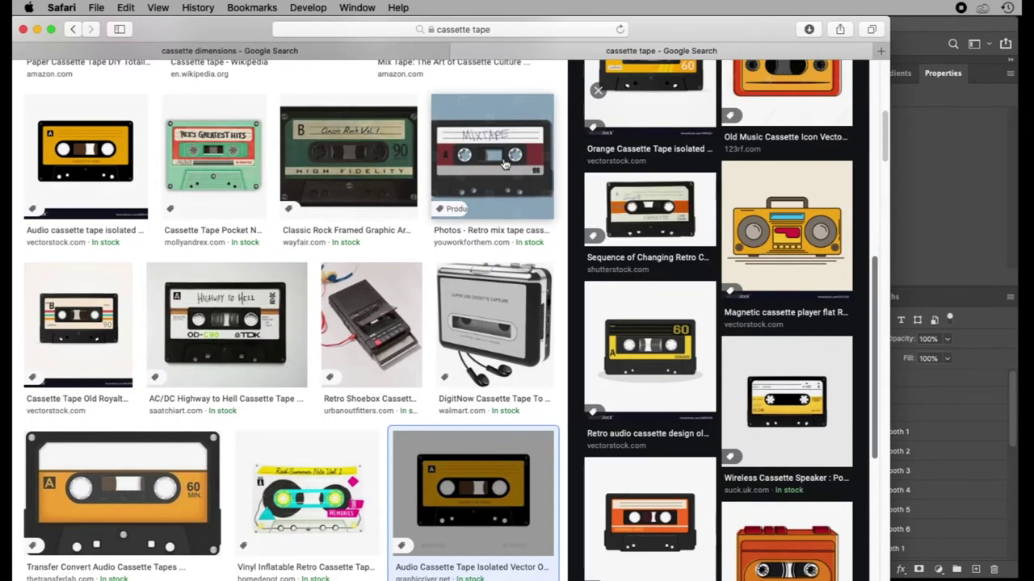
click(533, 169)
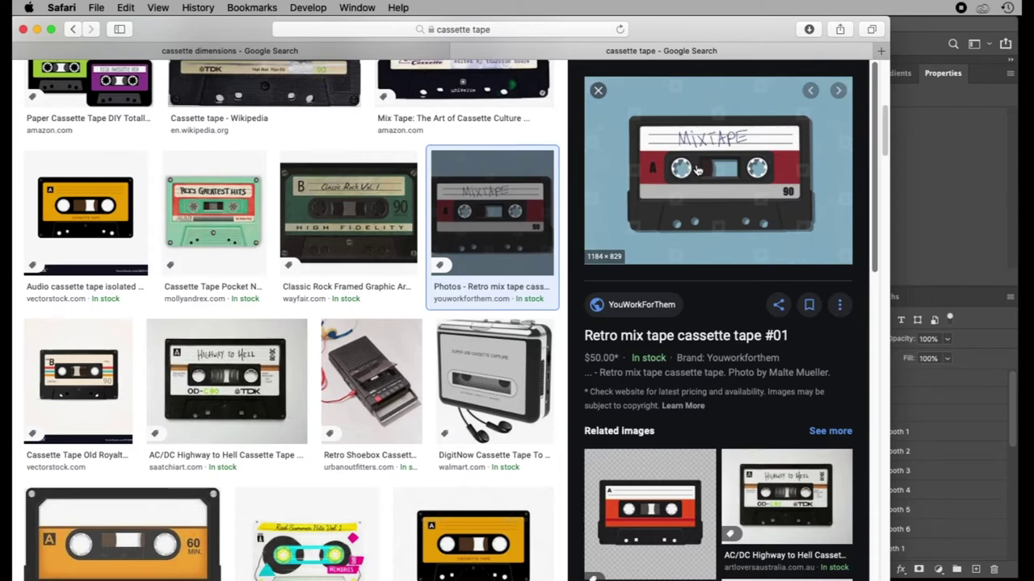
key(super+Tab)
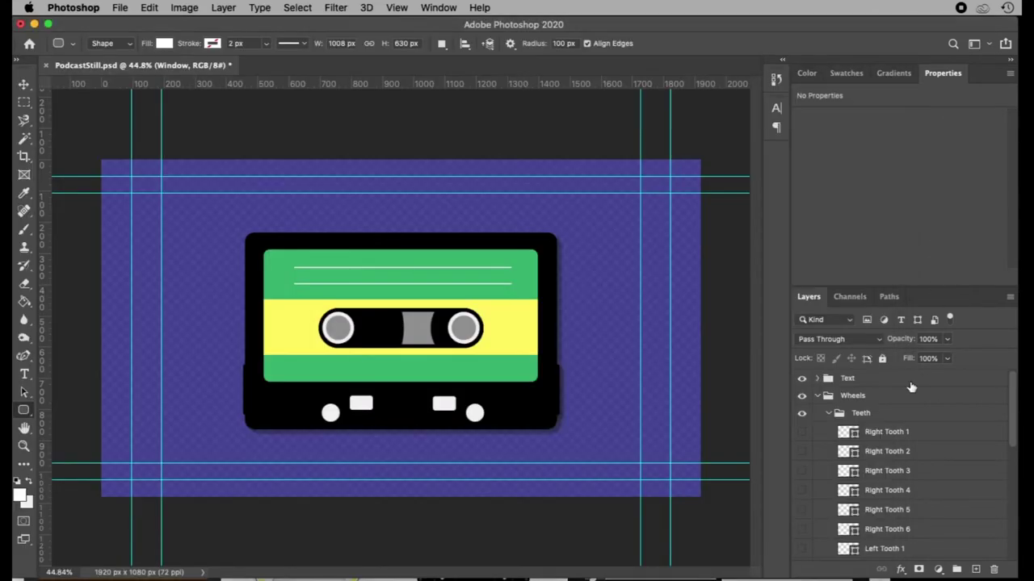
Turn on Right Tooth 1–6 and Left Tooth 1–6, then fold the Teeth group.
click(801, 432)
drag(801, 453, 802, 532)
mouse_move(31, 414)
mouse_down()
mouse_move(35, 424)
mouse_move(23, 412)
mouse_up()
scroll(842, 492, down, 3)
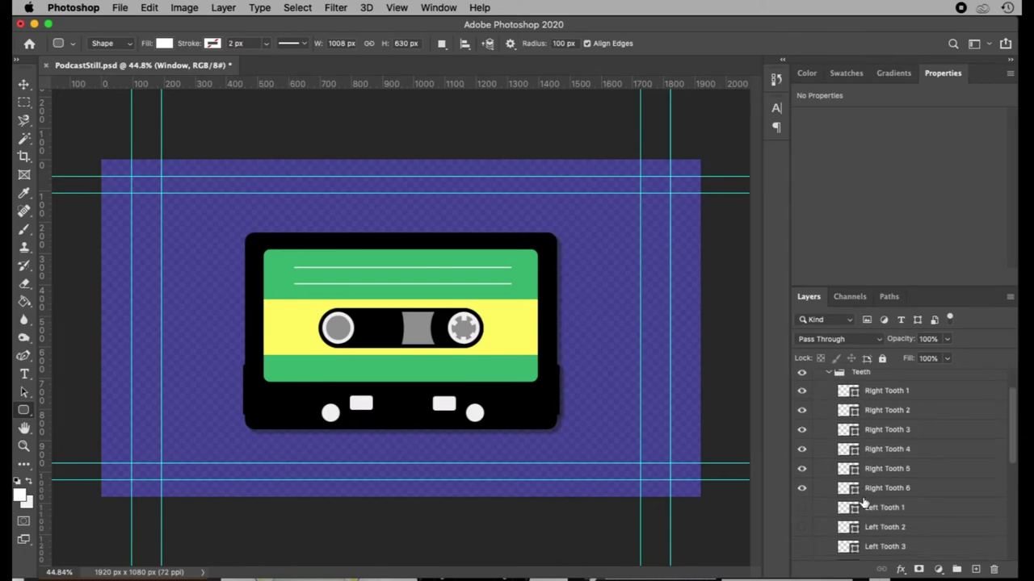
scroll(808, 488, down, 3)
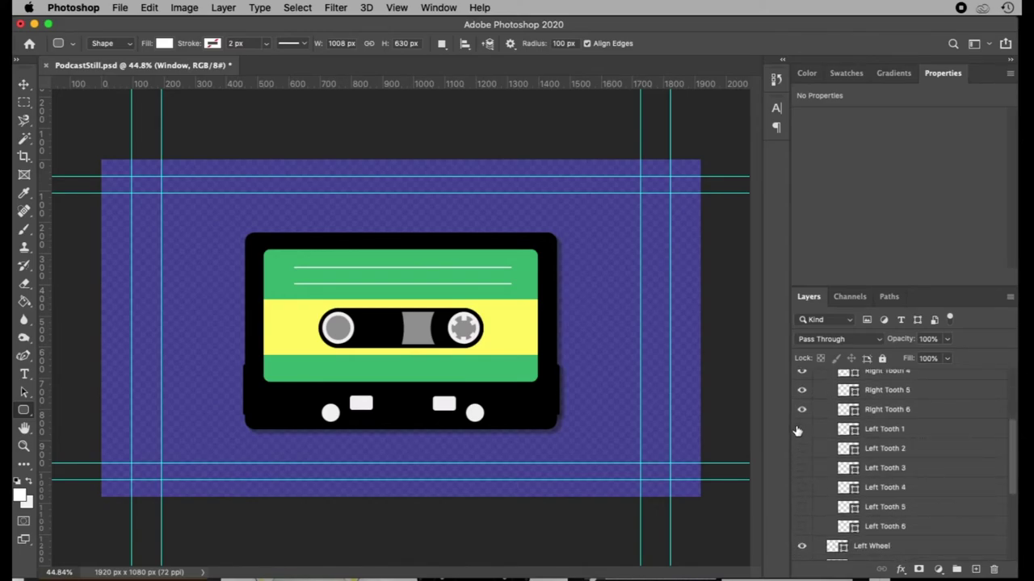
drag(802, 430, 806, 515)
scroll(816, 507, up, 5)
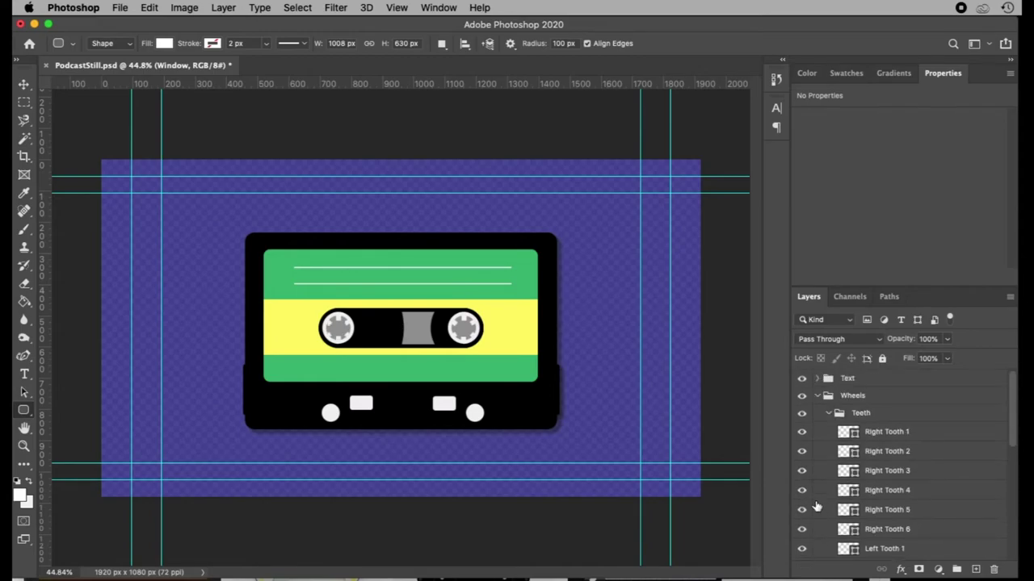
click(827, 413)
In the Text group, show the 'Awesome Band Name' and 'Epic Song Title' layers.
click(817, 395)
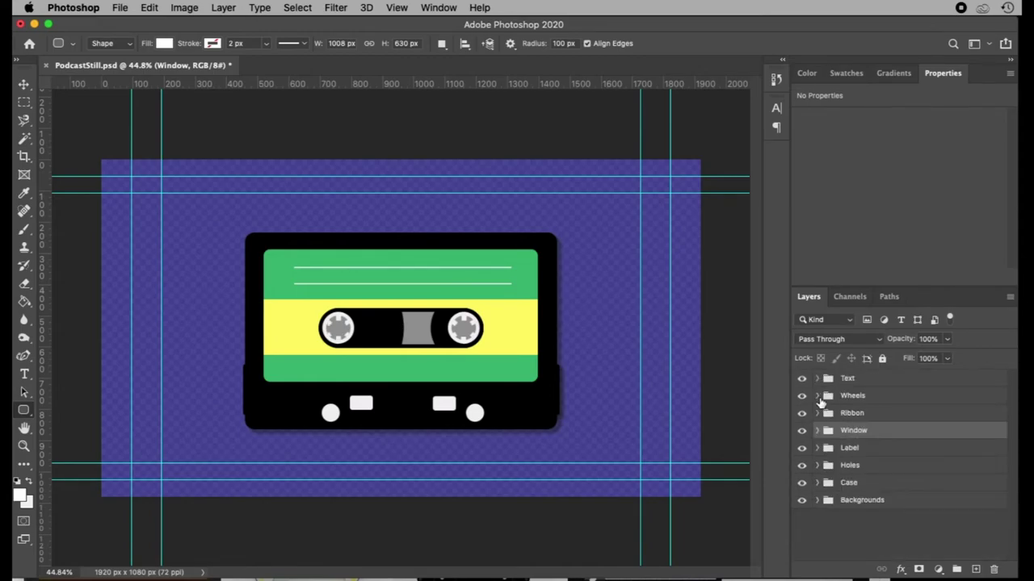
click(821, 379)
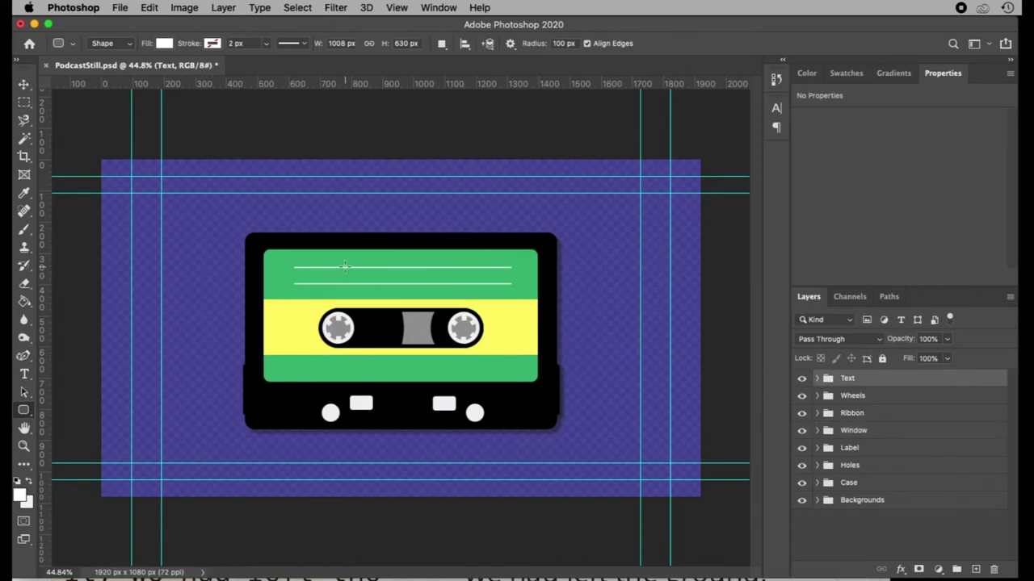
click(818, 378)
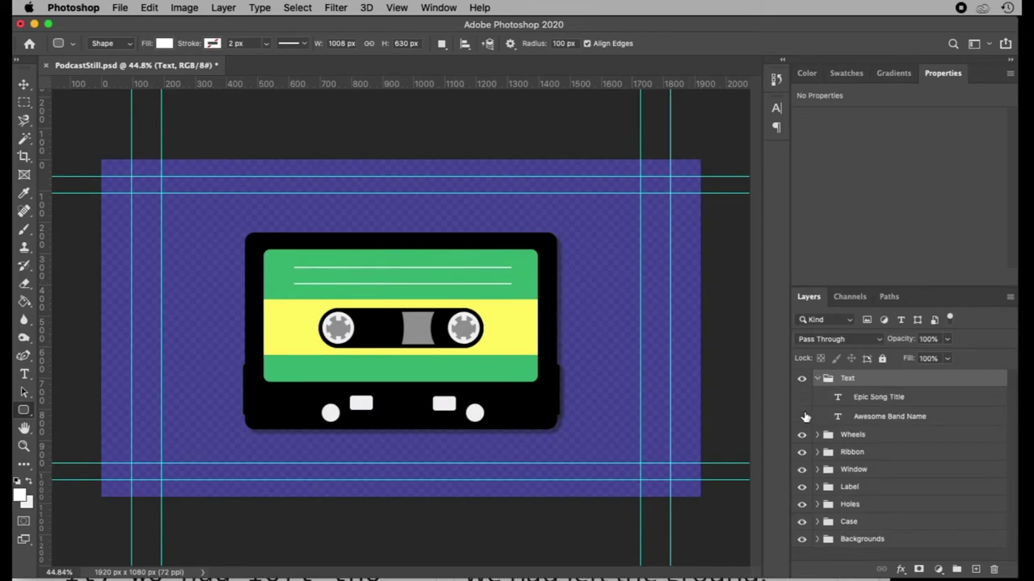
click(801, 416)
click(801, 397)
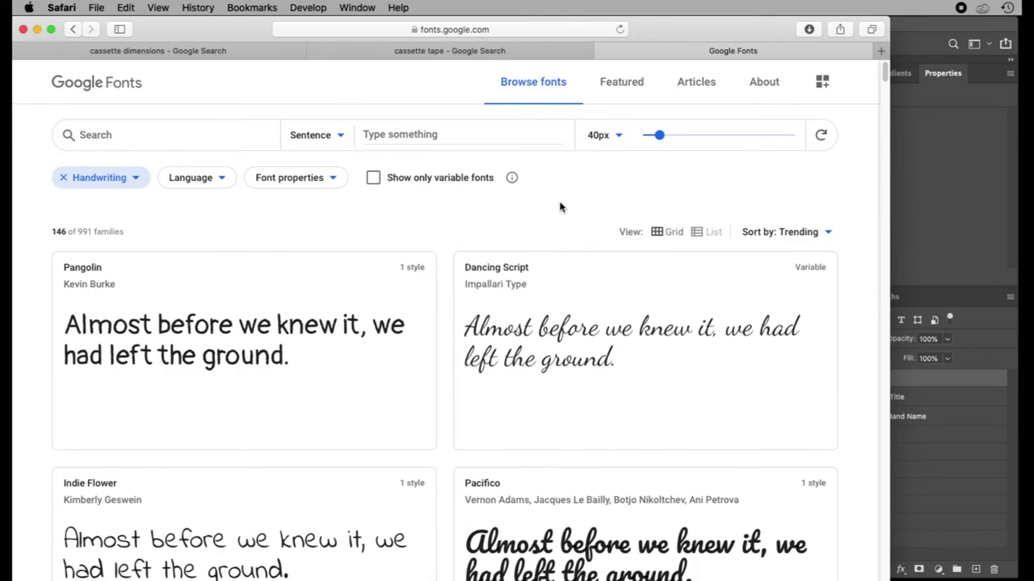
Filter Google Fonts to Handwriting and set the preview text to 'Awesome Band Name'.
click(137, 177)
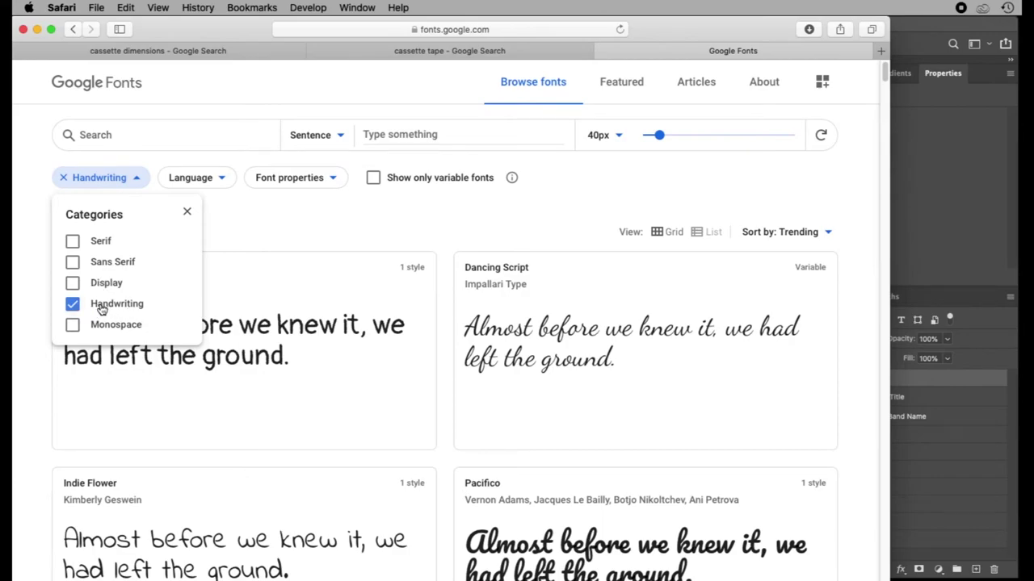
click(554, 201)
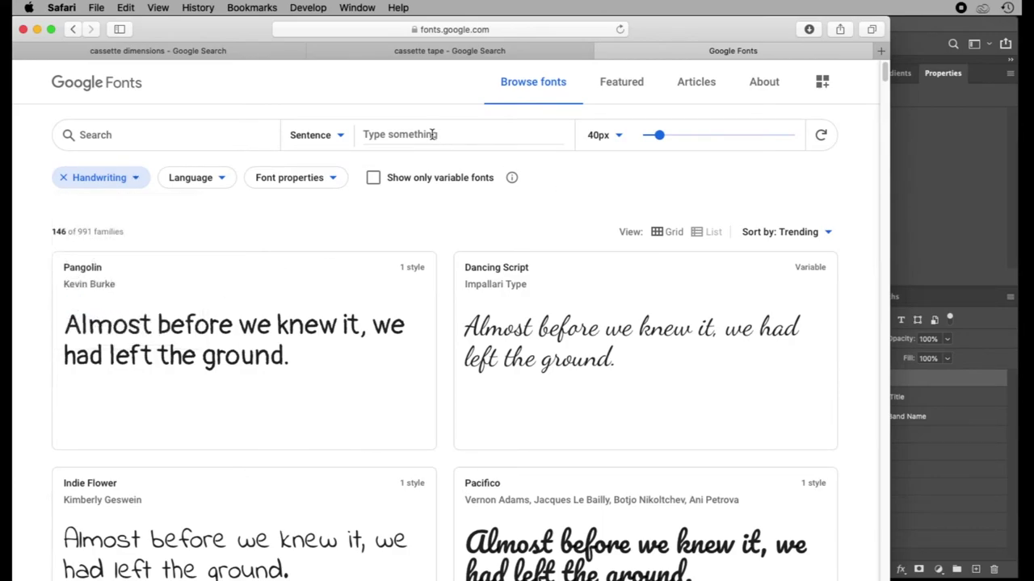
click(434, 134)
click(432, 134)
text(E)
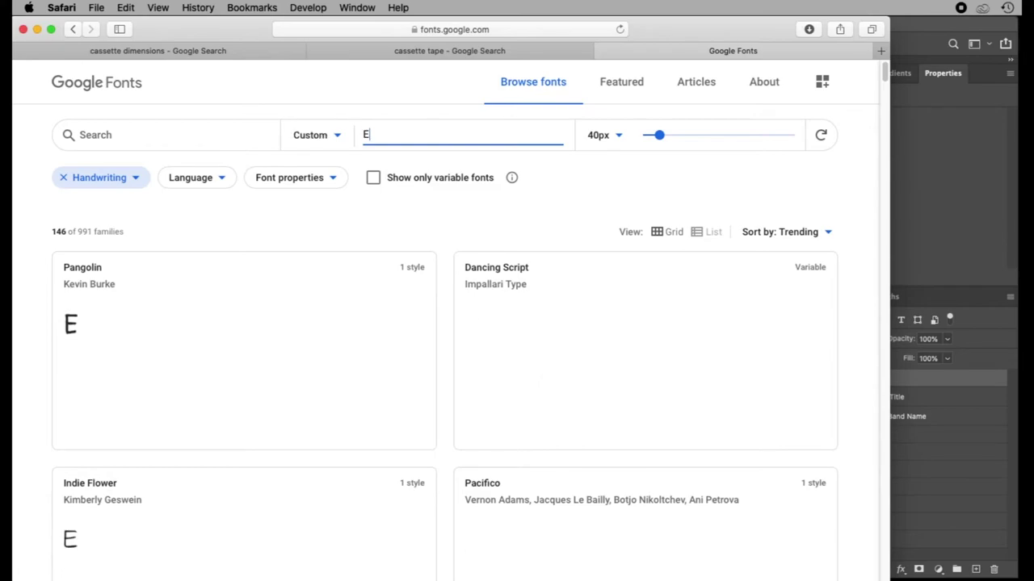
key(BackSpace)
text(Awesome B)
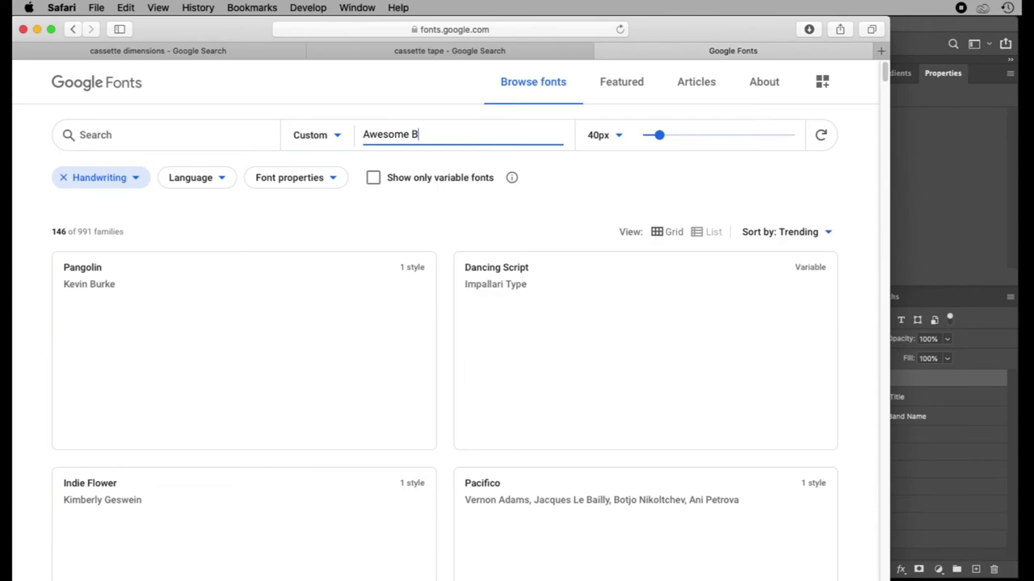
text(and Name)
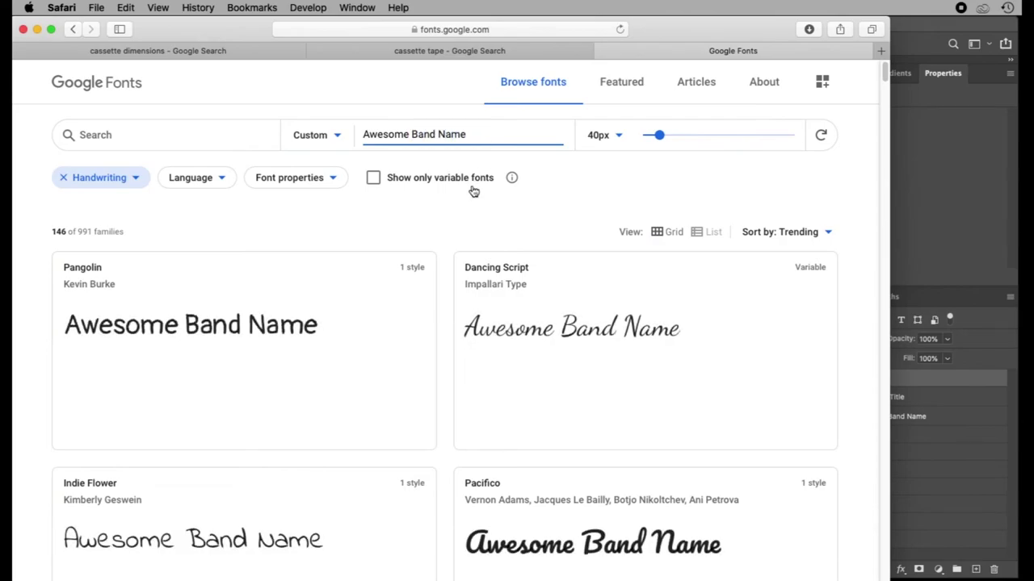
Scroll through the handwriting fonts and open the Permanent Marker font page.
scroll(495, 216, down, 1)
scroll(495, 216, down, 10)
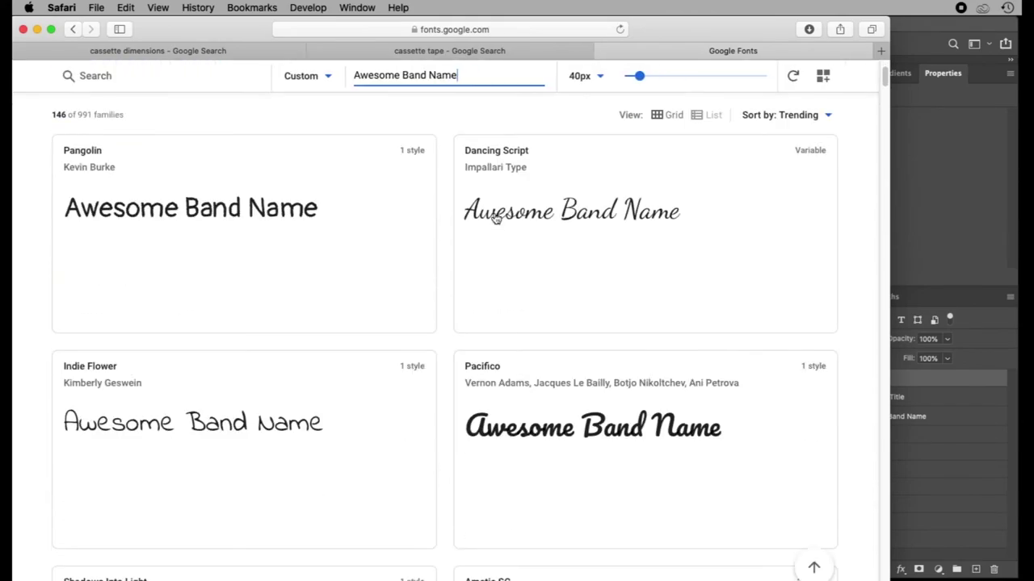
scroll(496, 218, down, 2)
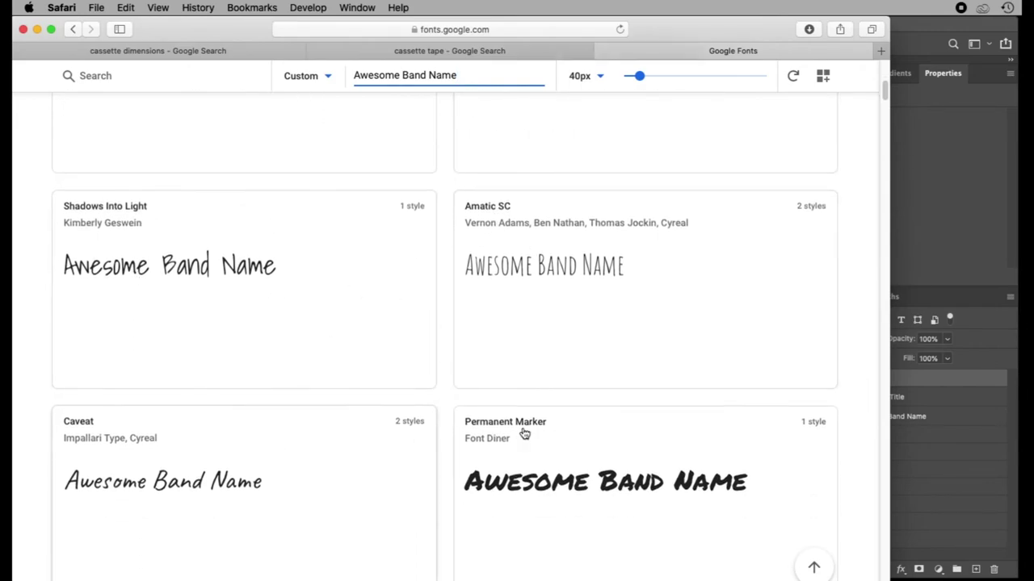
scroll(331, 418, down, 1)
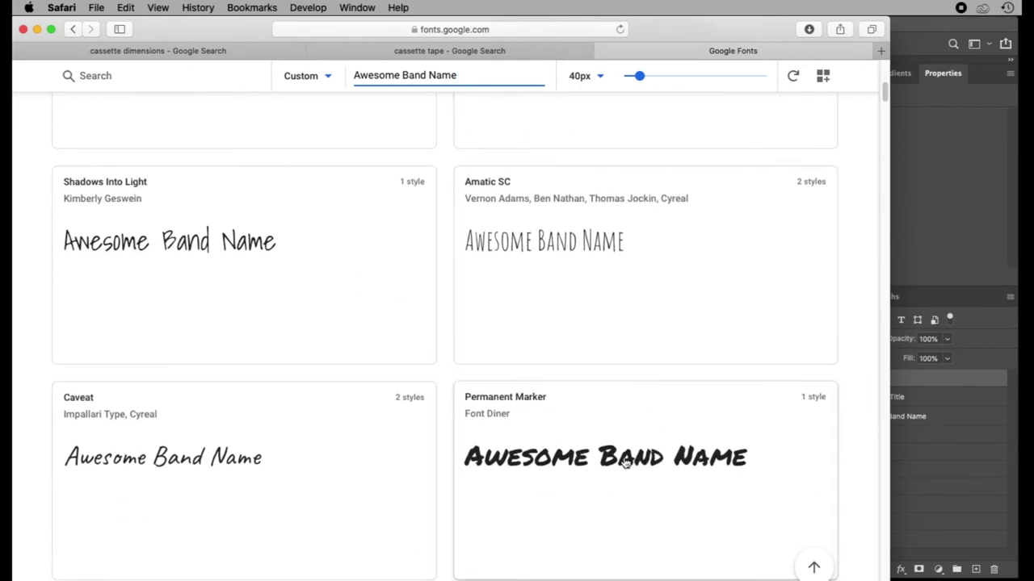
click(501, 406)
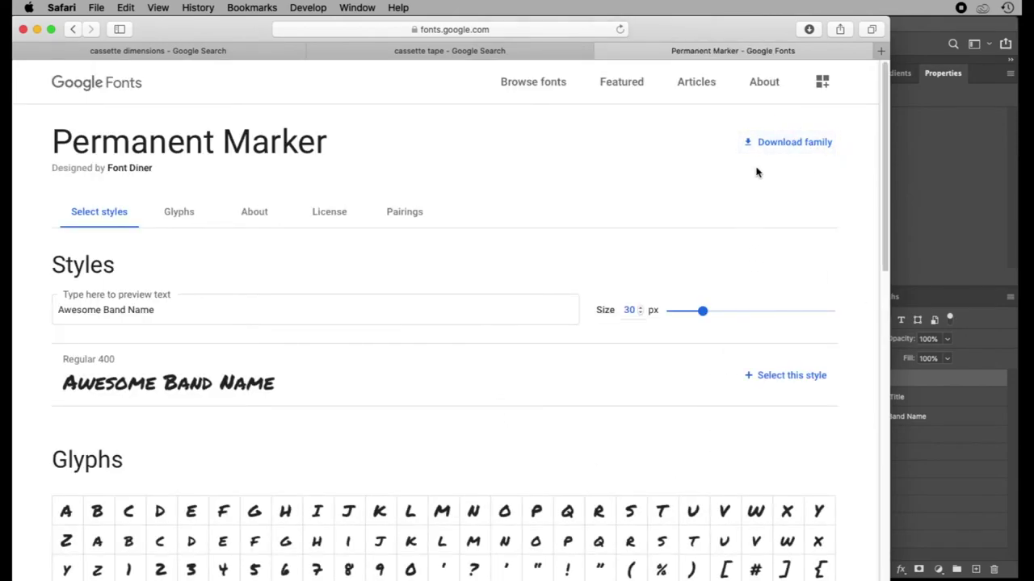
Select the Epic Song Title layer, zoom into the cassette label, and pan to frame it.
click(946, 196)
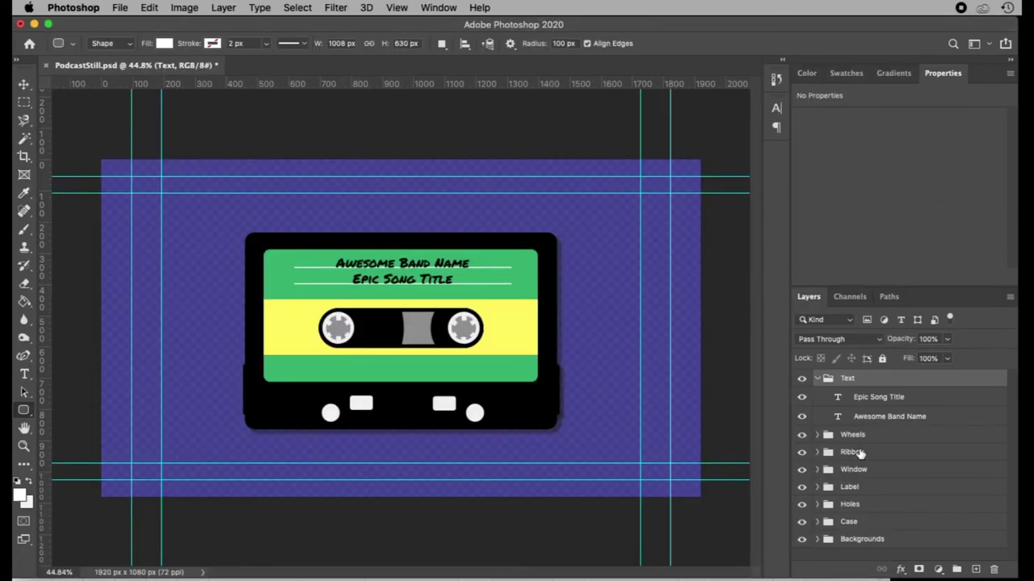
click(870, 399)
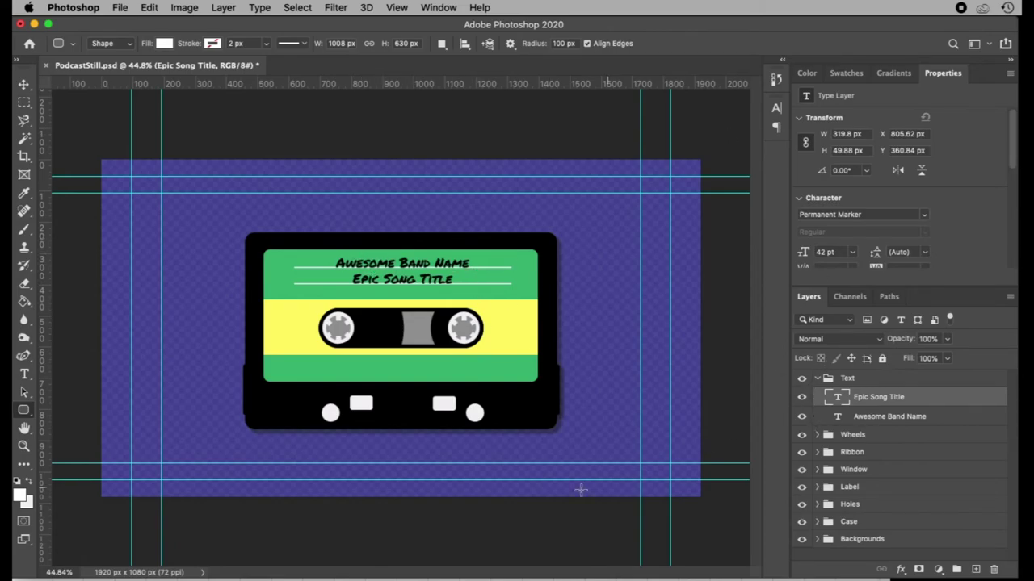
click(23, 448)
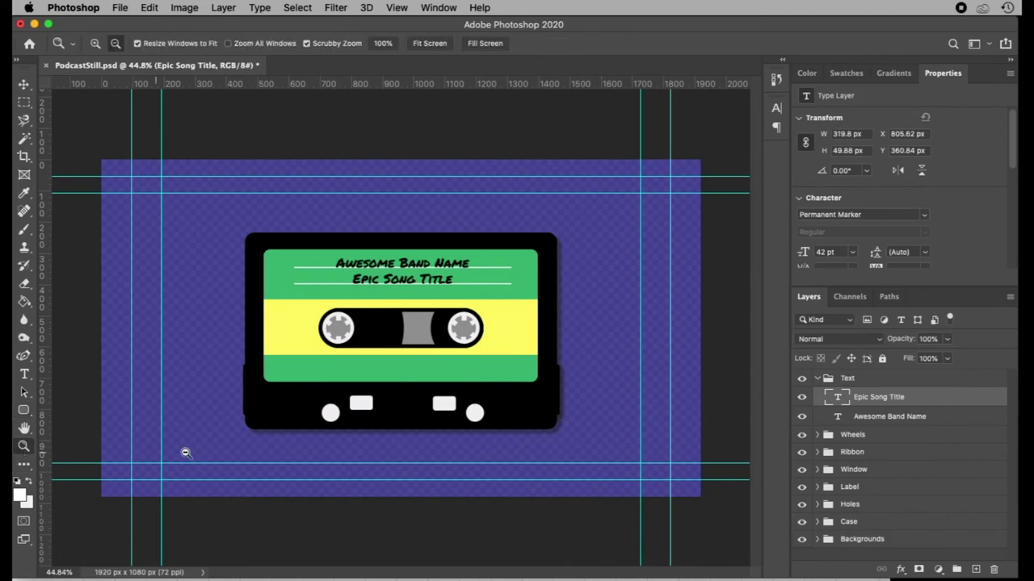
alt+click(286, 455)
drag(297, 453, 384, 461)
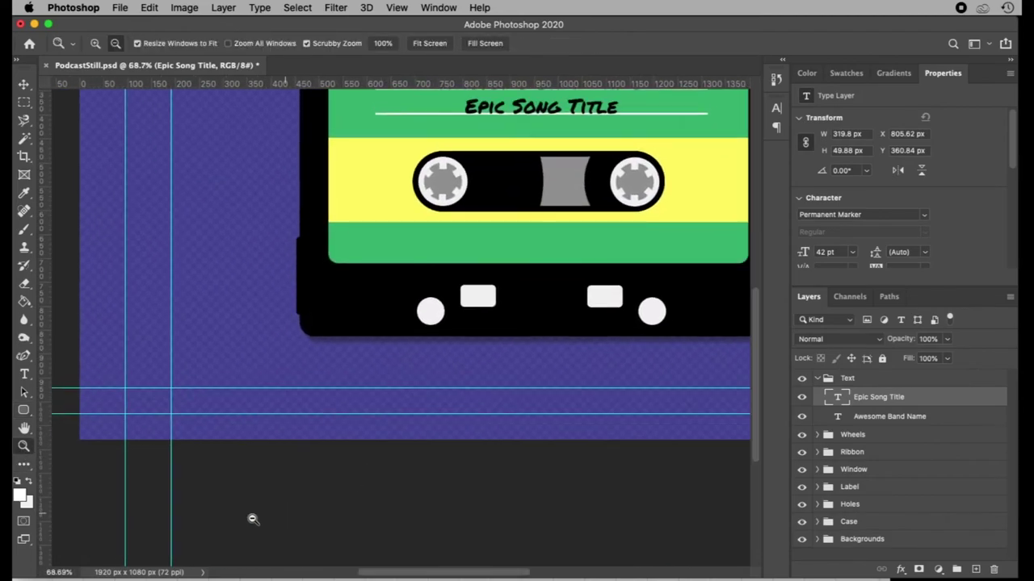
click(24, 428)
drag(504, 324, 387, 440)
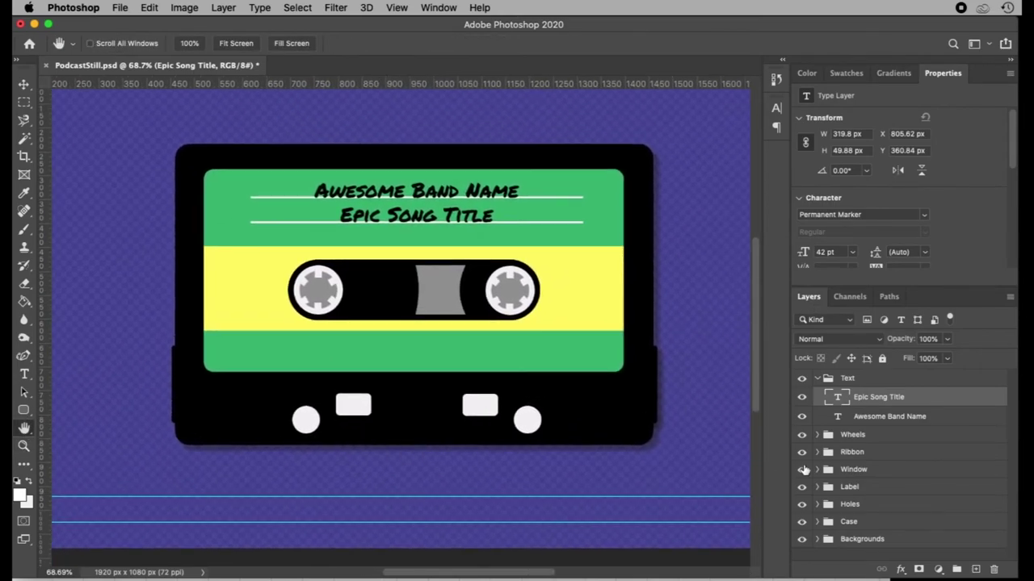
click(818, 378)
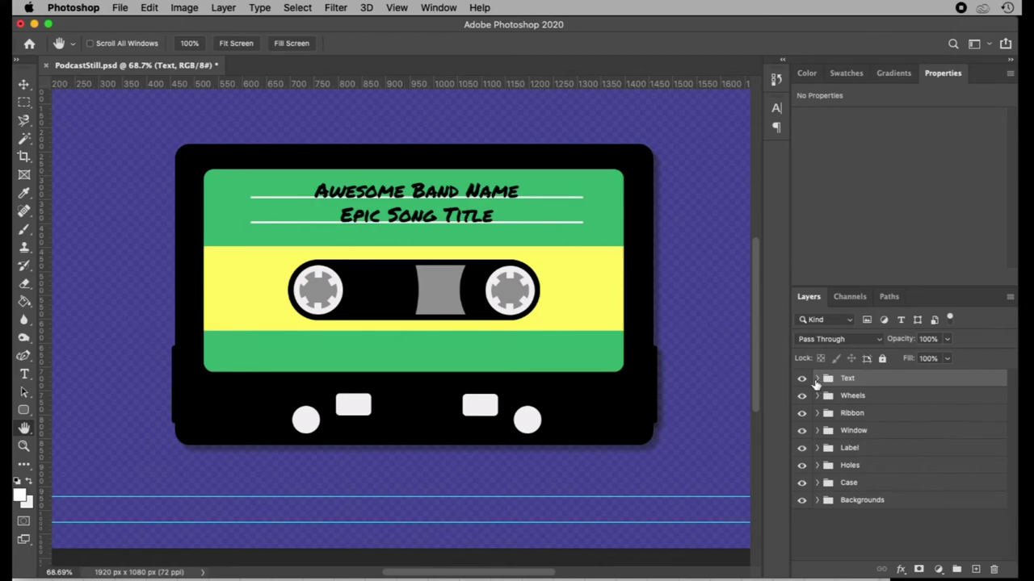
In Label's Variation group, show the Top Right and Top Left Label Corner layers.
click(817, 448)
scroll(820, 460, down, 2)
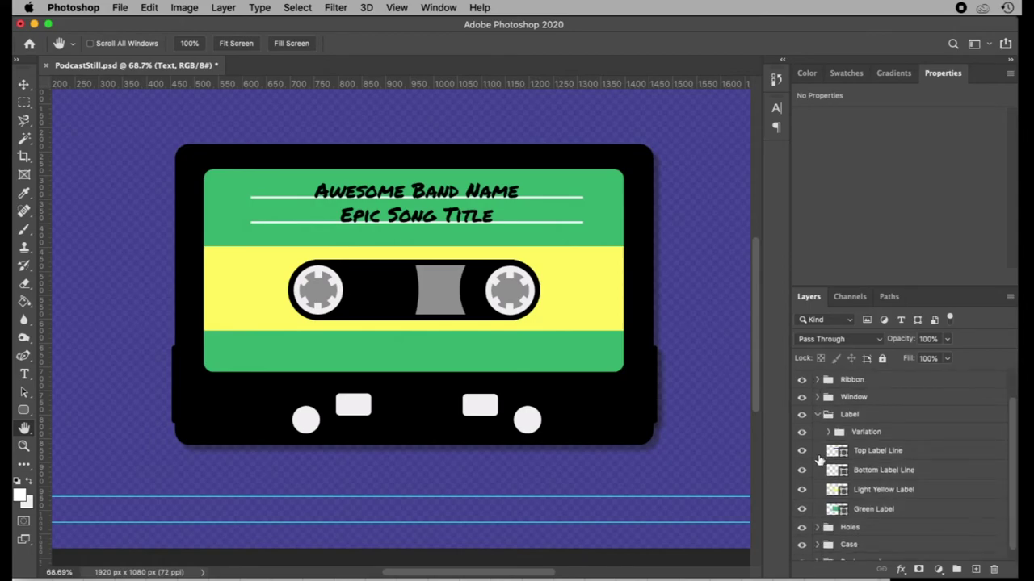
click(825, 433)
click(825, 433)
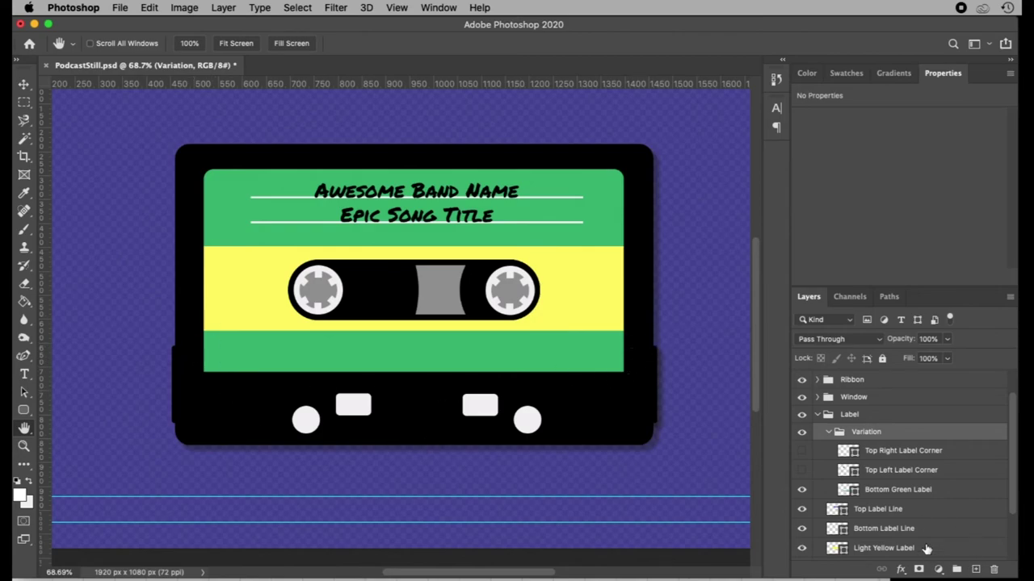
click(802, 450)
click(802, 470)
key(super+Tab)
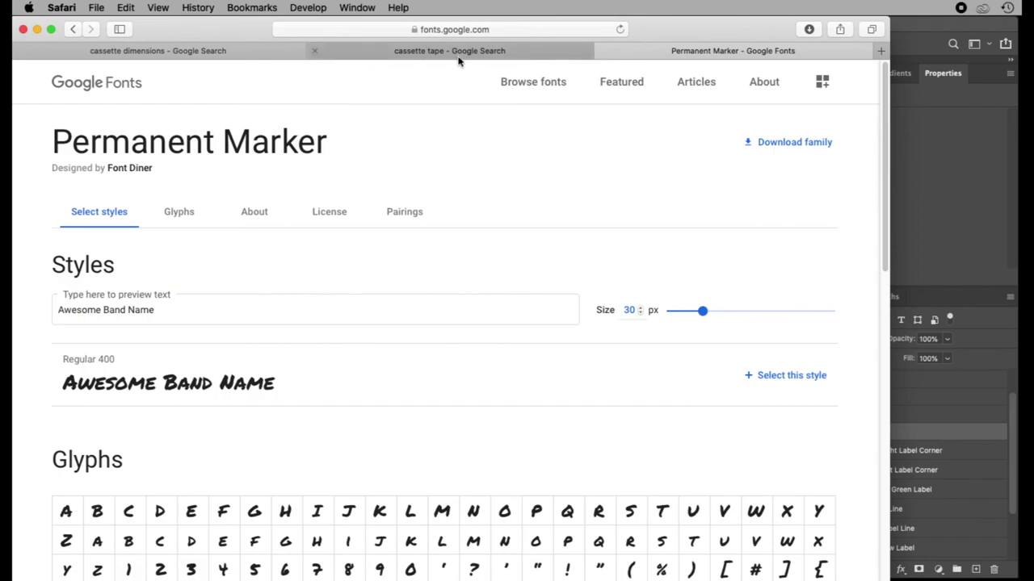
click(448, 53)
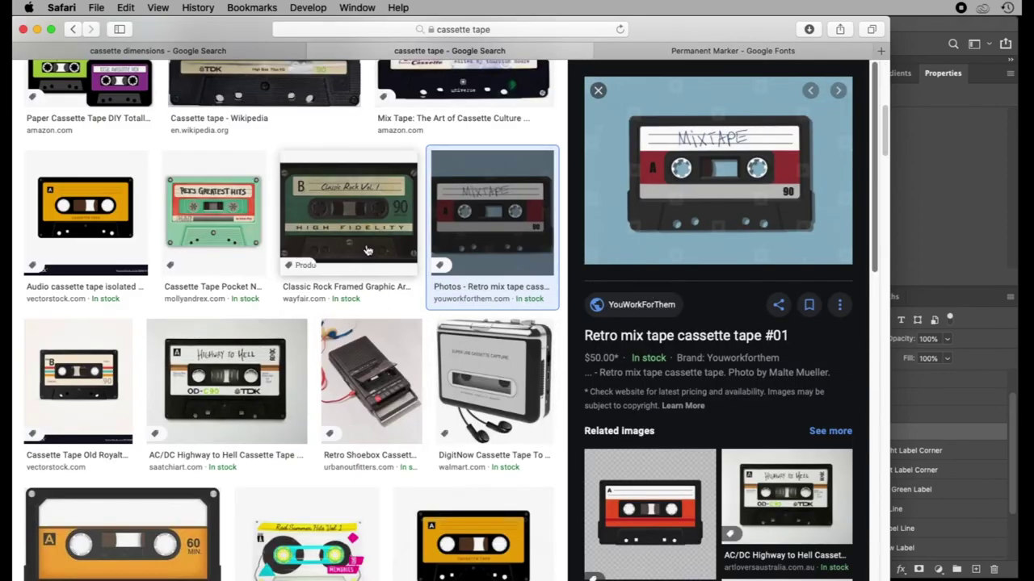
click(348, 214)
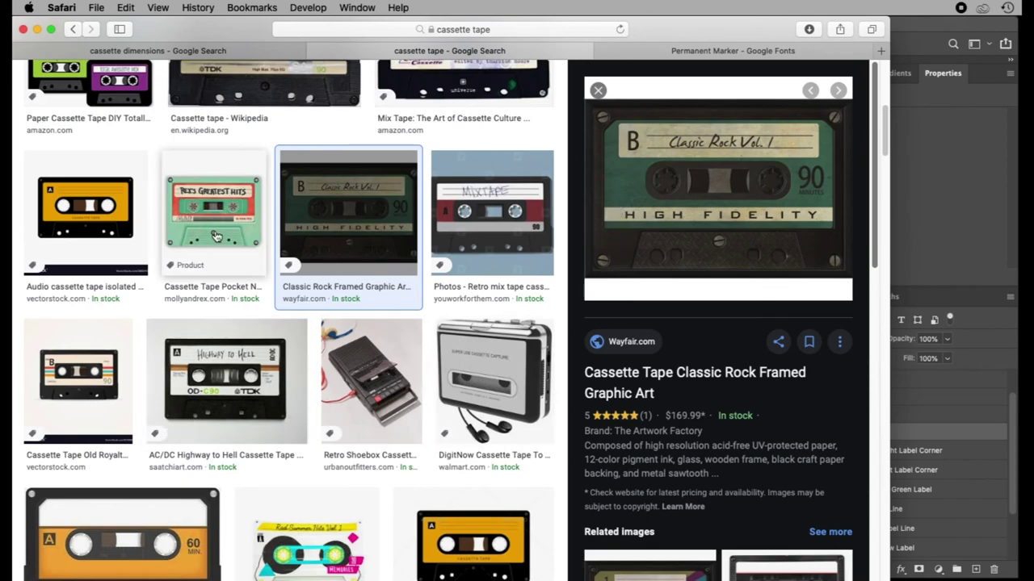
click(231, 198)
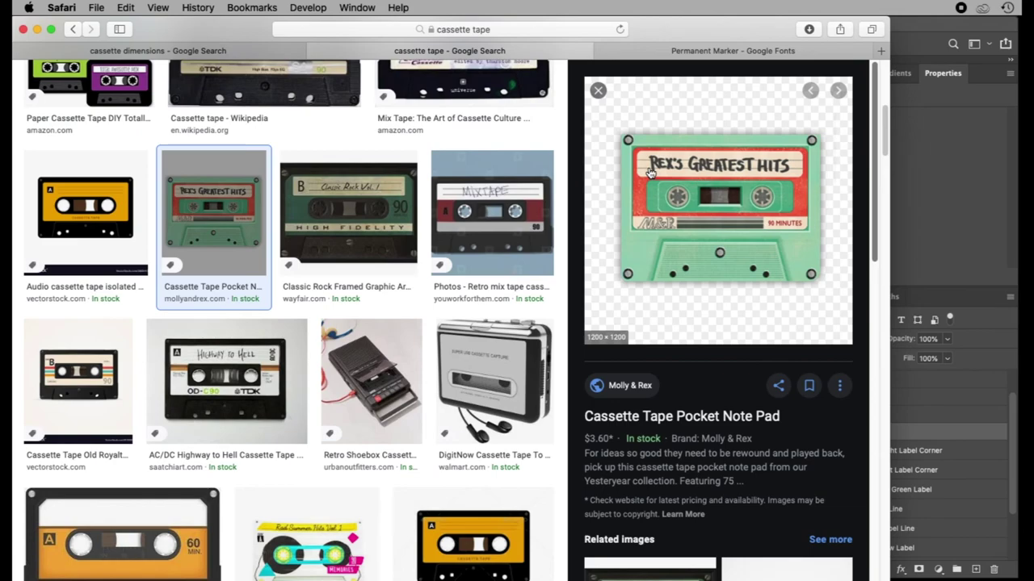
click(975, 307)
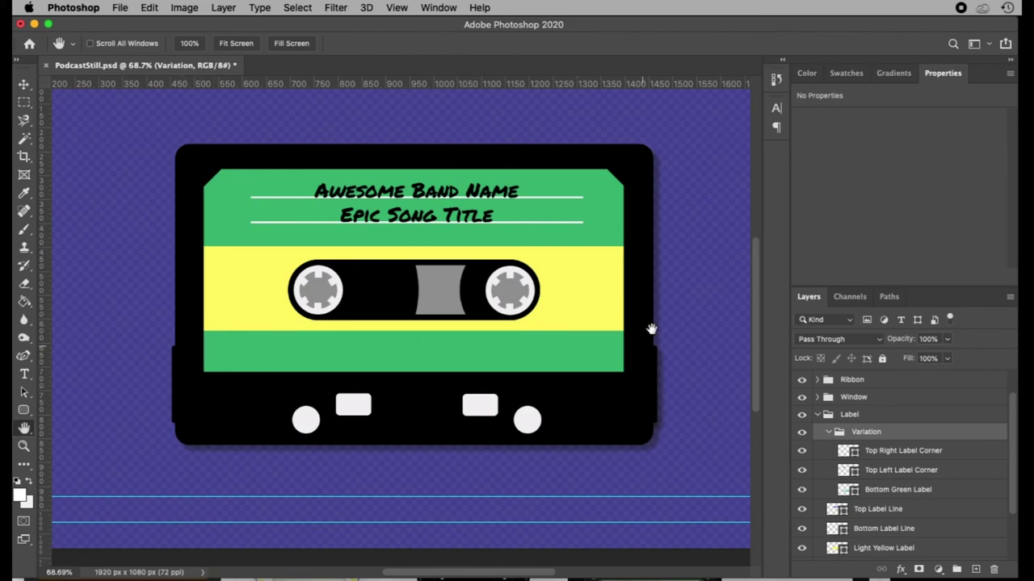
click(801, 450)
click(801, 470)
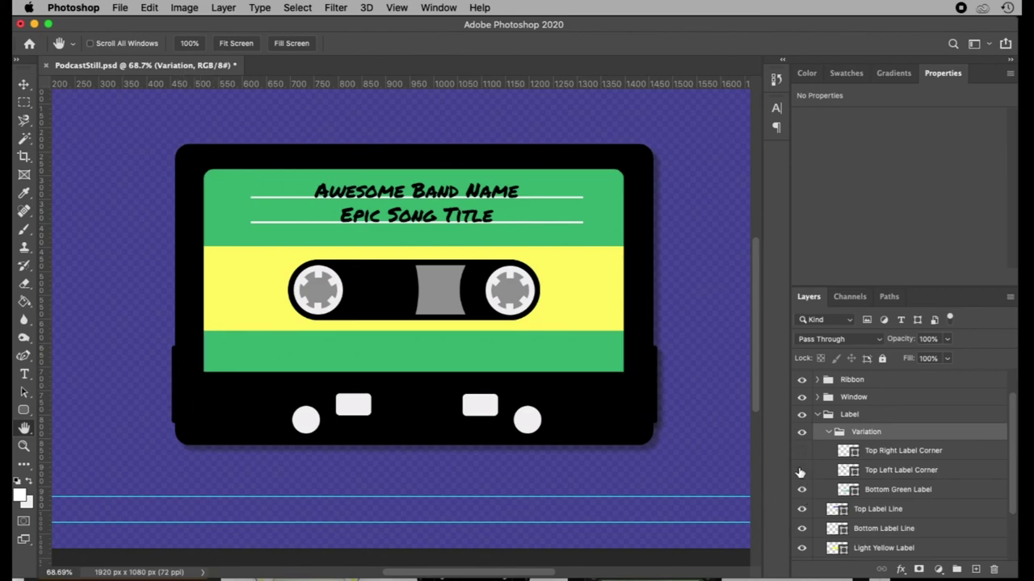
click(801, 470)
click(801, 451)
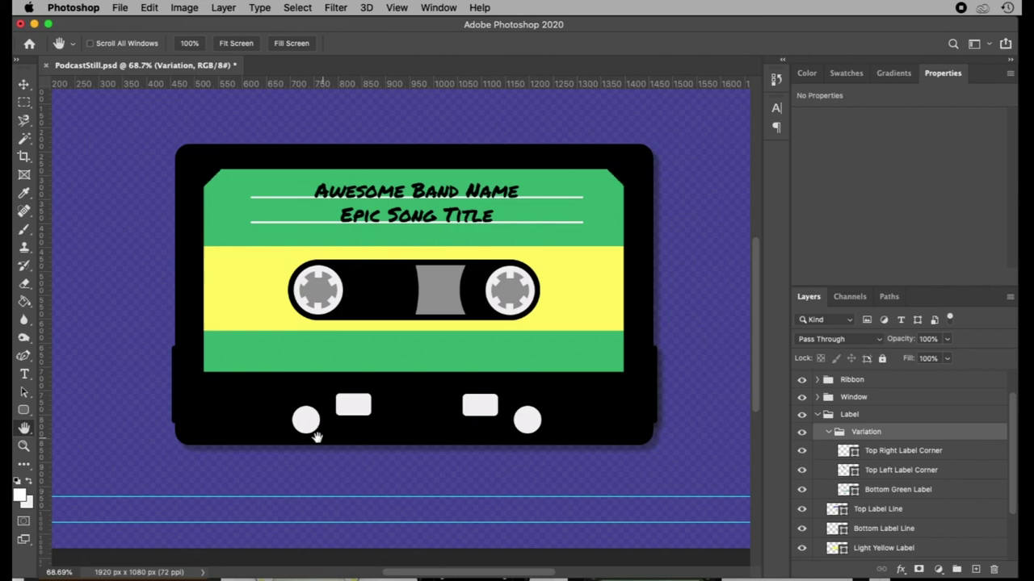